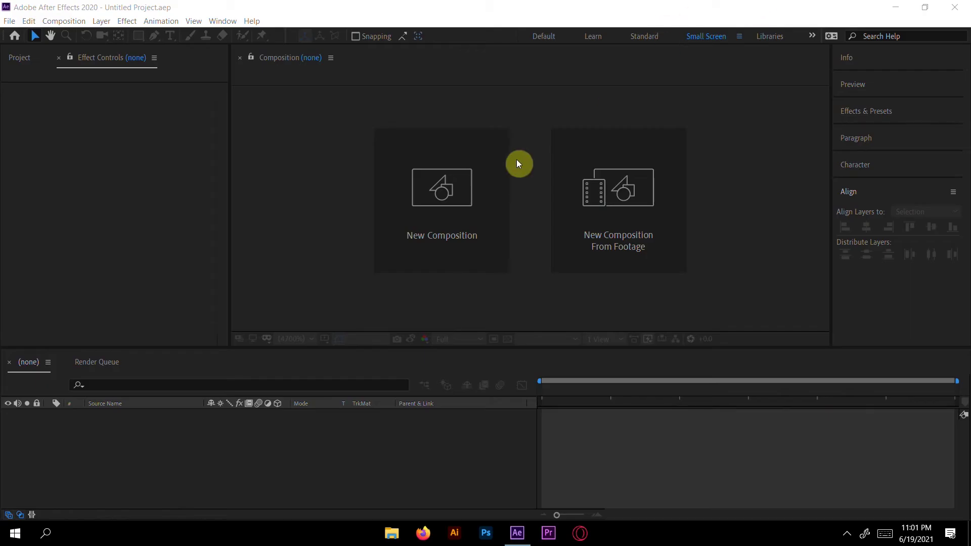
Create a new 1920×1080 black Comp 1 and add a text layer reading 'TEXT EFFECTS'
{"action": "left_click", "coordinate": [466, 191]}
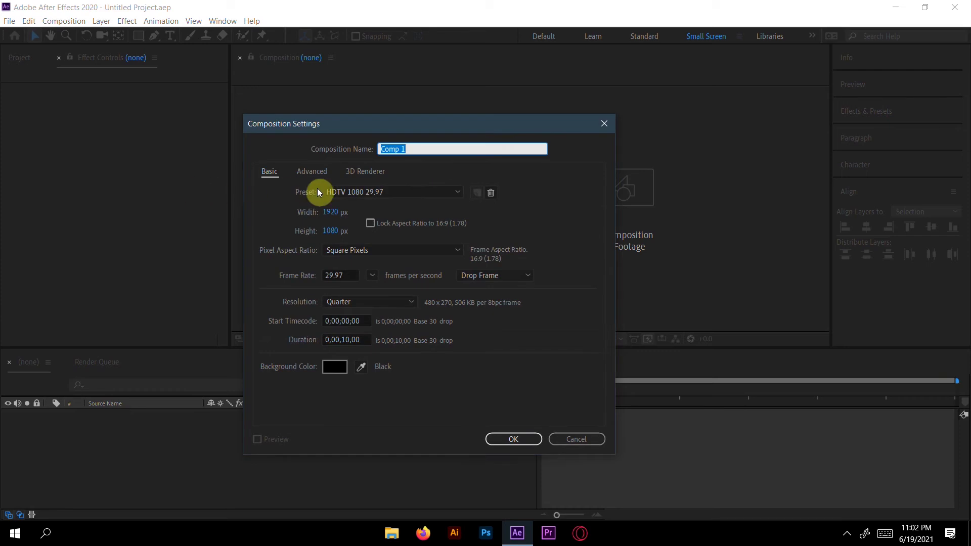
{"action": "left_click", "coordinate": [514, 440]}
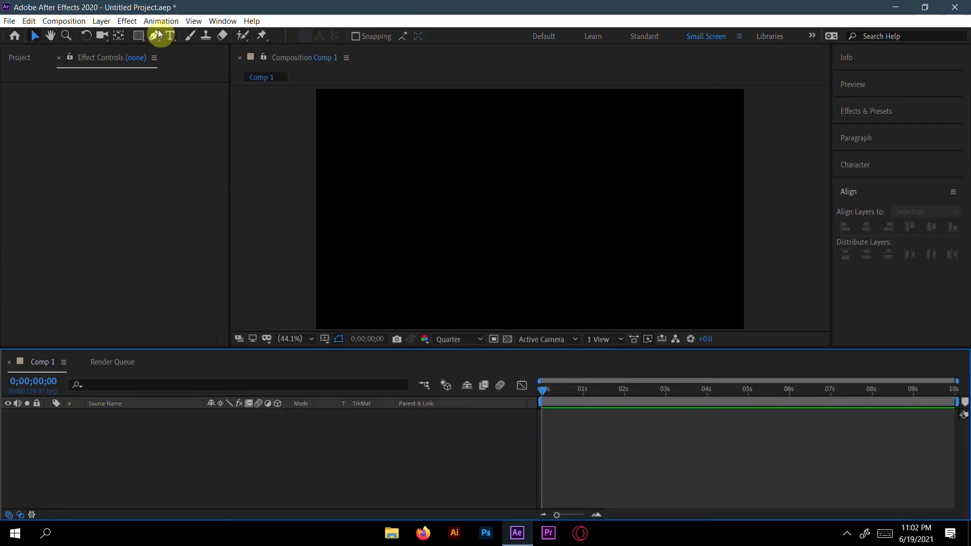
{"action": "key", "text": "ctrl+t"}
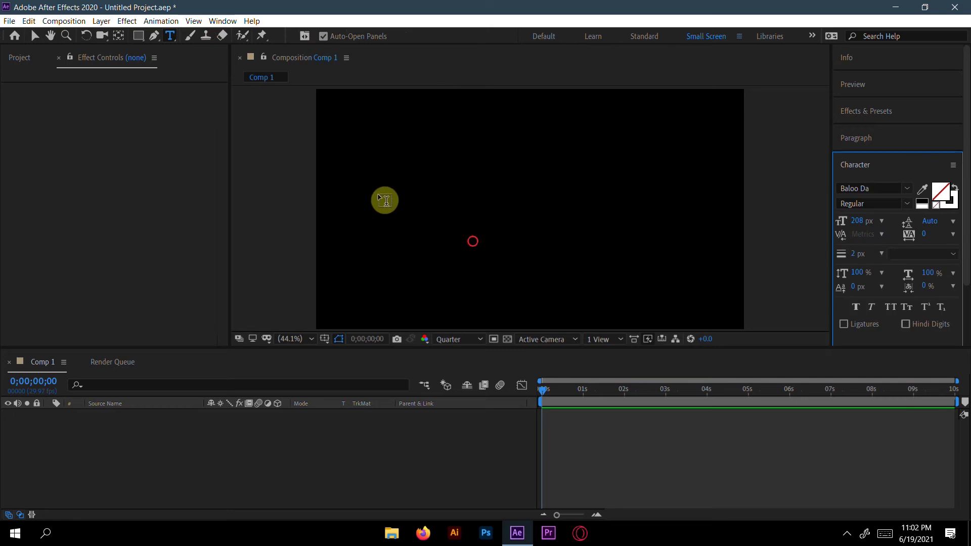
{"action": "left_click", "coordinate": [382, 199]}
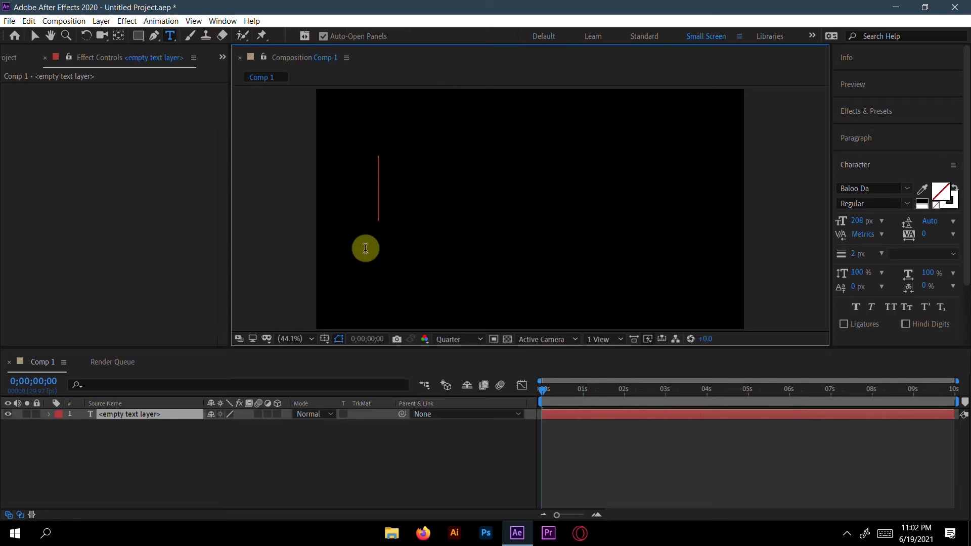
{"action": "type", "text": "TEXT"}
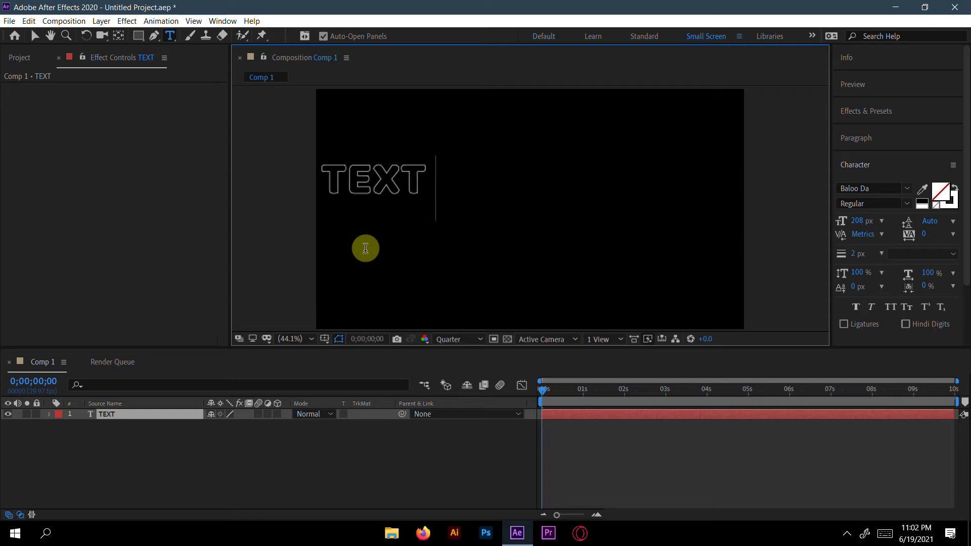
{"action": "type", "text": " EFFECT"}
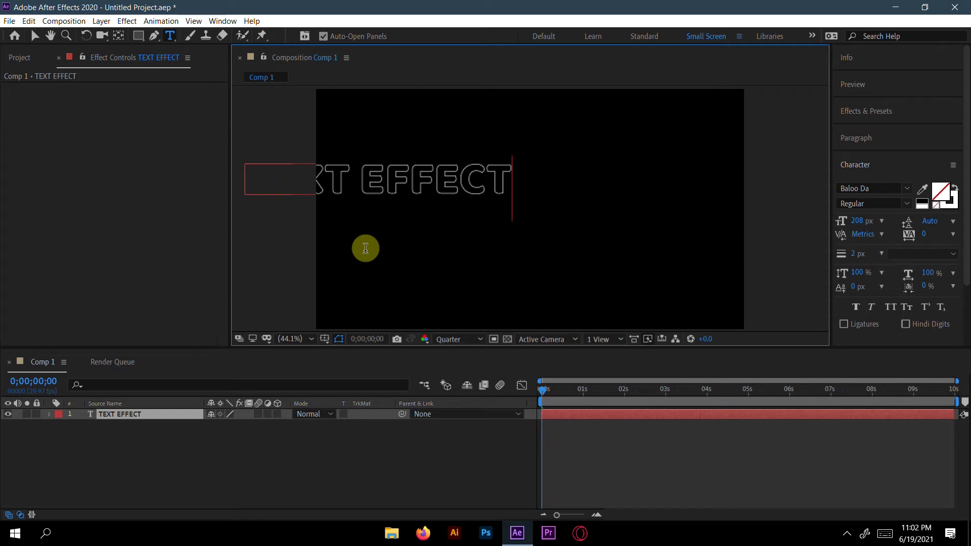
{"action": "type", "text": "S"}
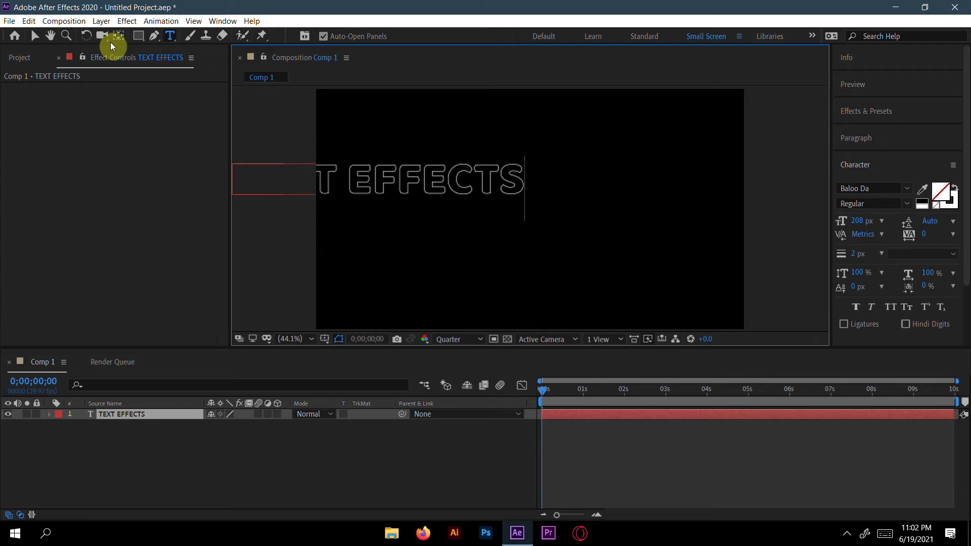
Set the TEXT EFFECTS title's fill colour to white (FFFFFF)
{"action": "left_click", "coordinate": [36, 38]}
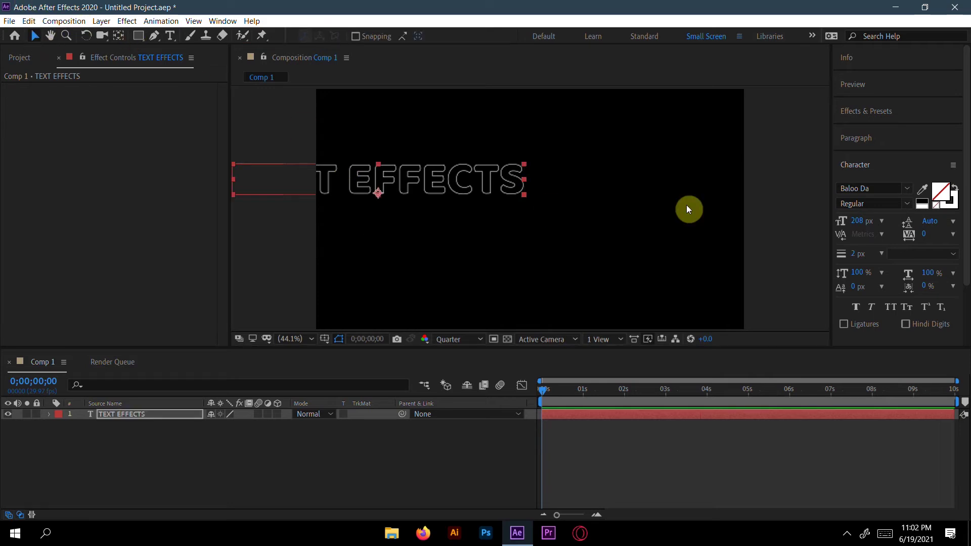
{"action": "left_click", "coordinate": [942, 196]}
{"action": "left_click_drag", "start_coordinate": [462, 418], "coordinate": [301, 290]}
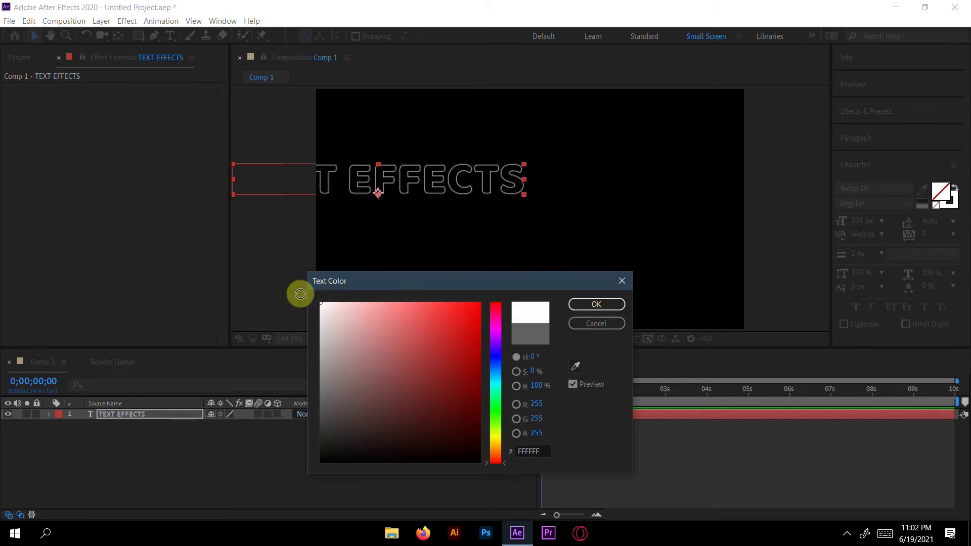
{"action": "left_click", "coordinate": [597, 305]}
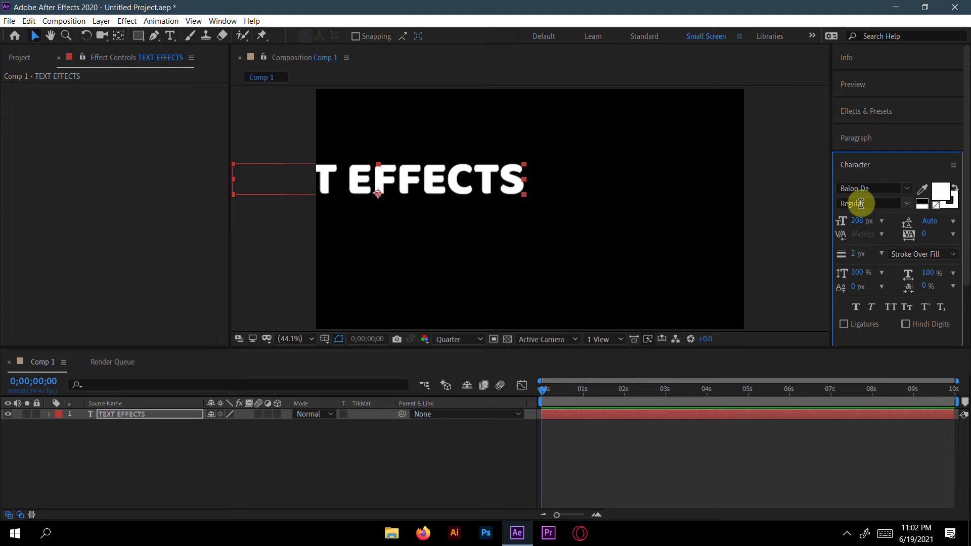
Centre the title horizontally and vertically in the composition
{"action": "left_click", "coordinate": [928, 164]}
{"action": "left_click", "coordinate": [900, 191]}
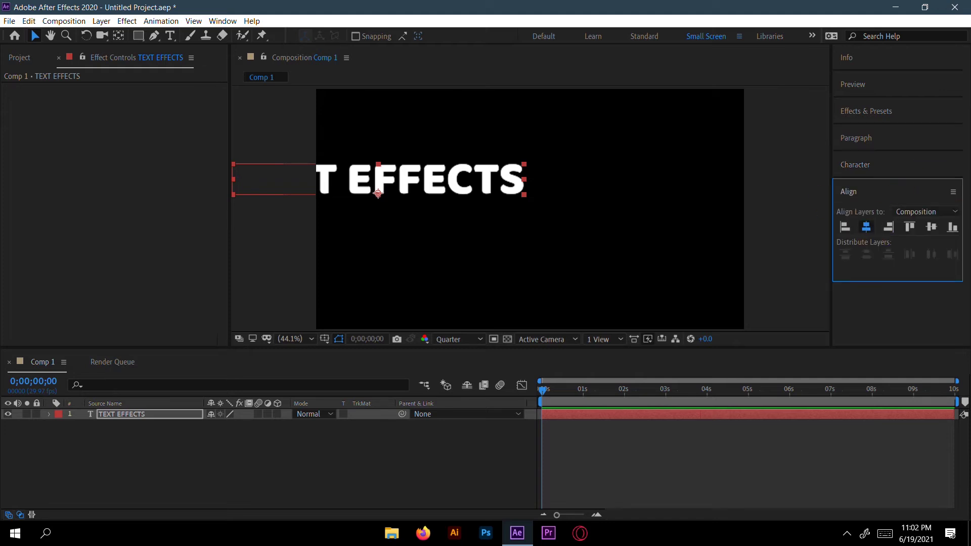
{"action": "left_click", "coordinate": [931, 229]}
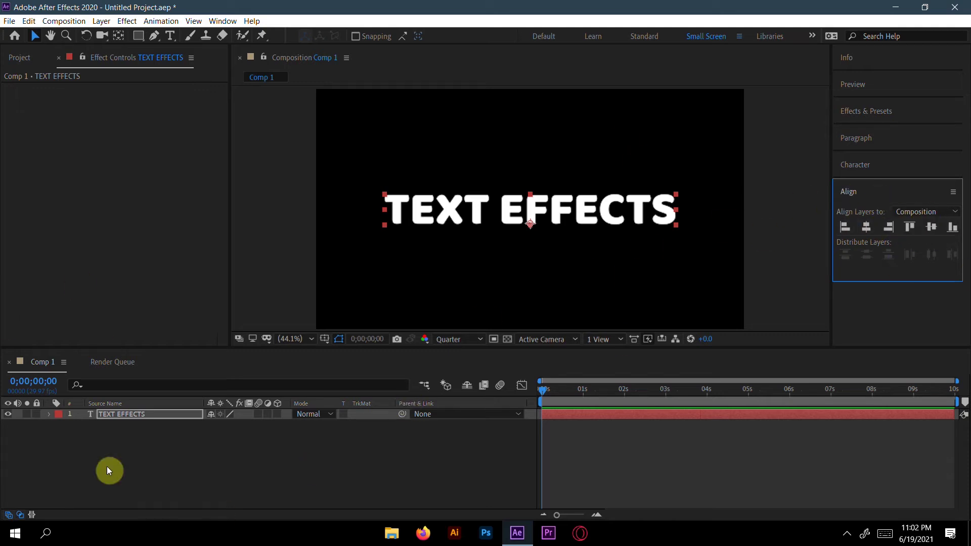
Add an Opacity animator to the TEXT EFFECTS layer and set its Opacity to 1%
{"action": "left_click", "coordinate": [165, 521]}
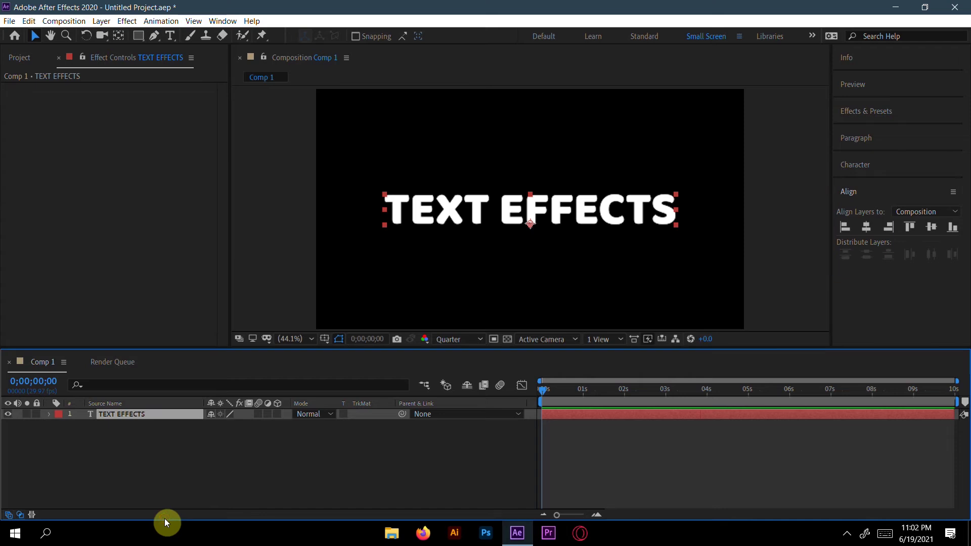
{"action": "left_click", "coordinate": [50, 415]}
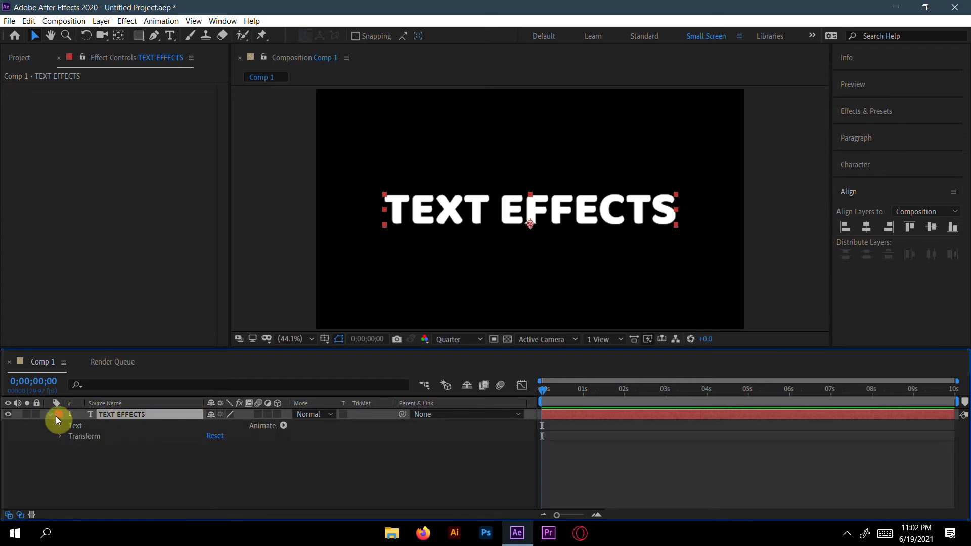
{"action": "left_click", "coordinate": [284, 426]}
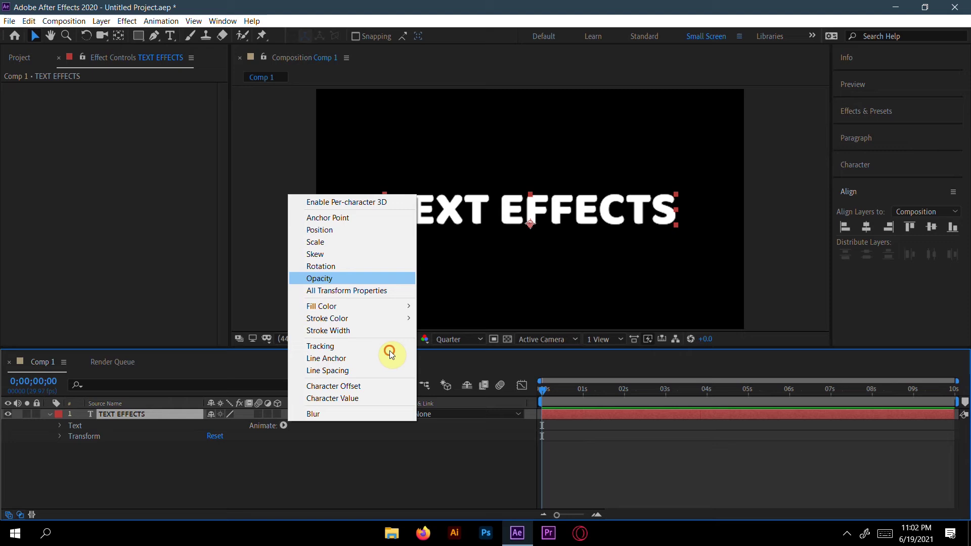
{"action": "left_click", "coordinate": [319, 278]}
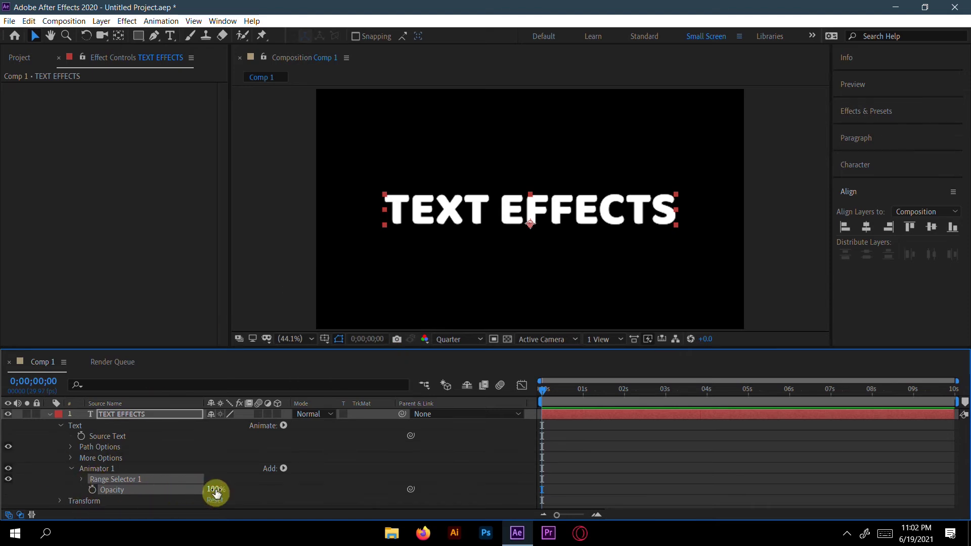
{"action": "left_click_drag", "start_coordinate": [216, 493], "coordinate": [48, 490]}
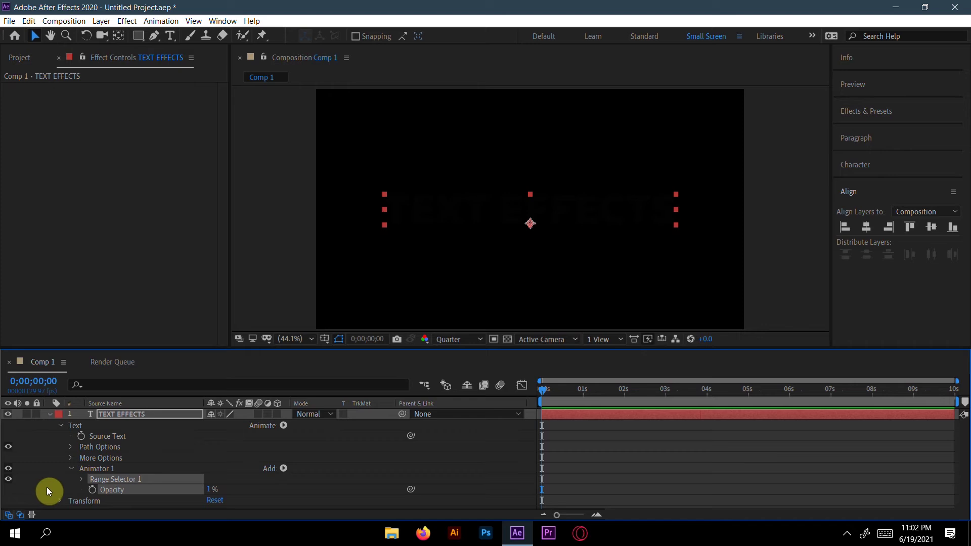
Keyframe Range Selector Start at 0% at 0 seconds and 100% at 3 seconds
{"action": "left_click", "coordinate": [81, 479]}
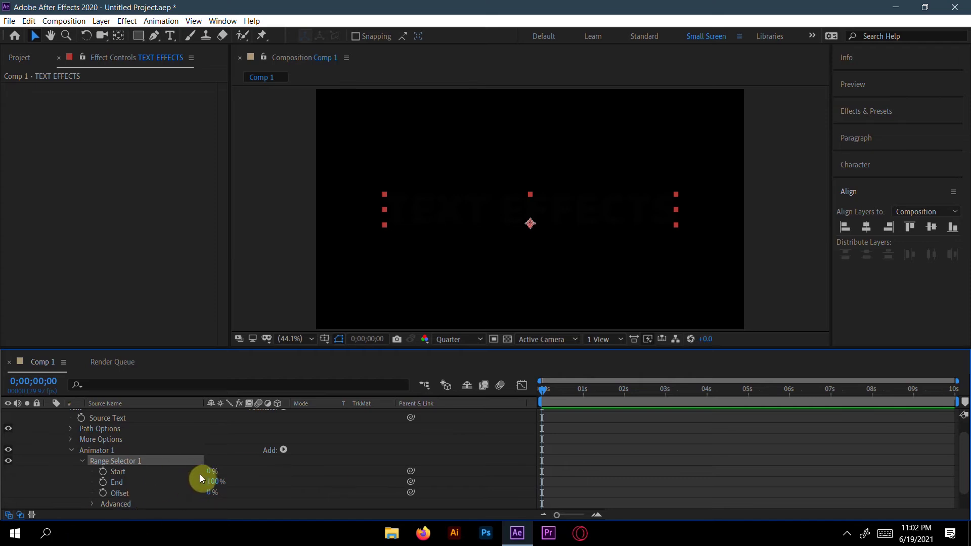
{"action": "left_click", "coordinate": [103, 472]}
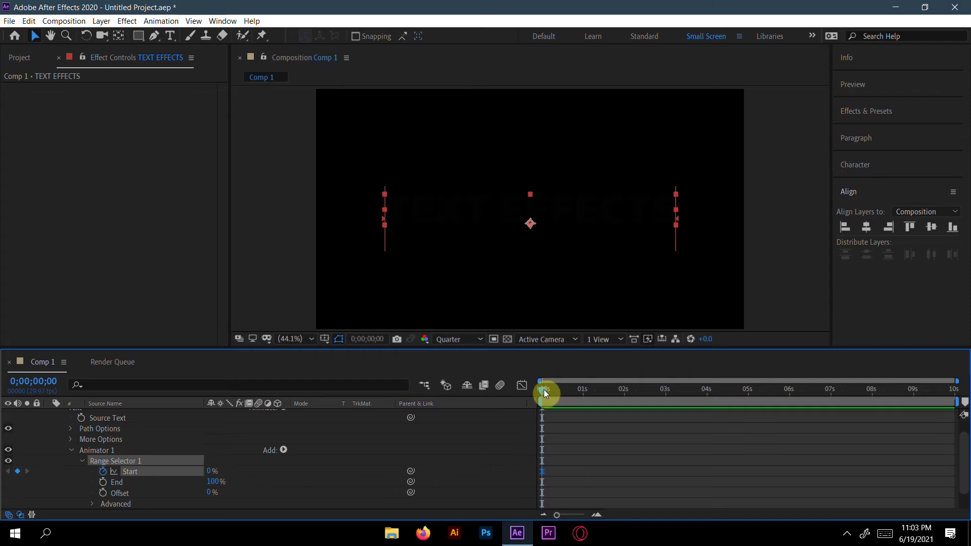
{"action": "left_click_drag", "start_coordinate": [544, 390], "coordinate": [665, 381]}
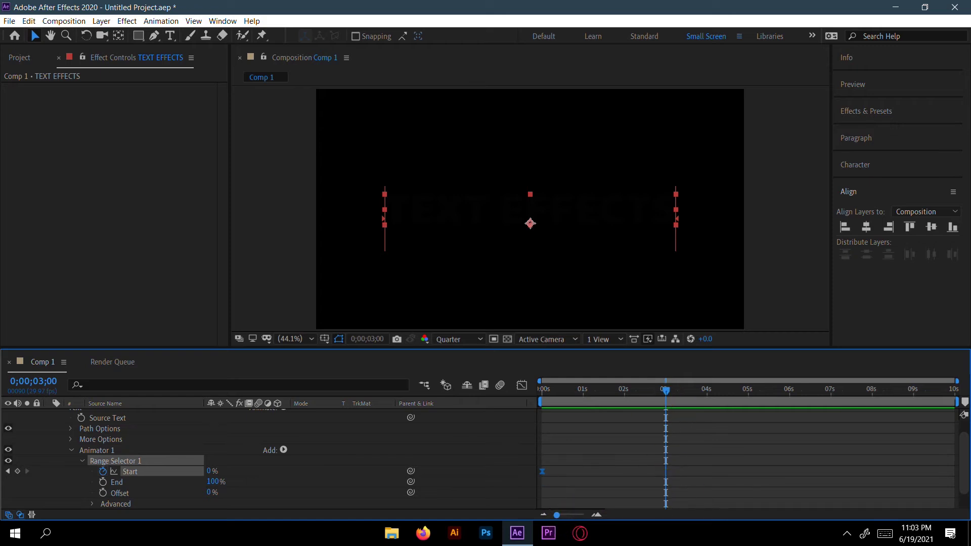
{"action": "left_click_drag", "start_coordinate": [556, 514], "coordinate": [592, 516]}
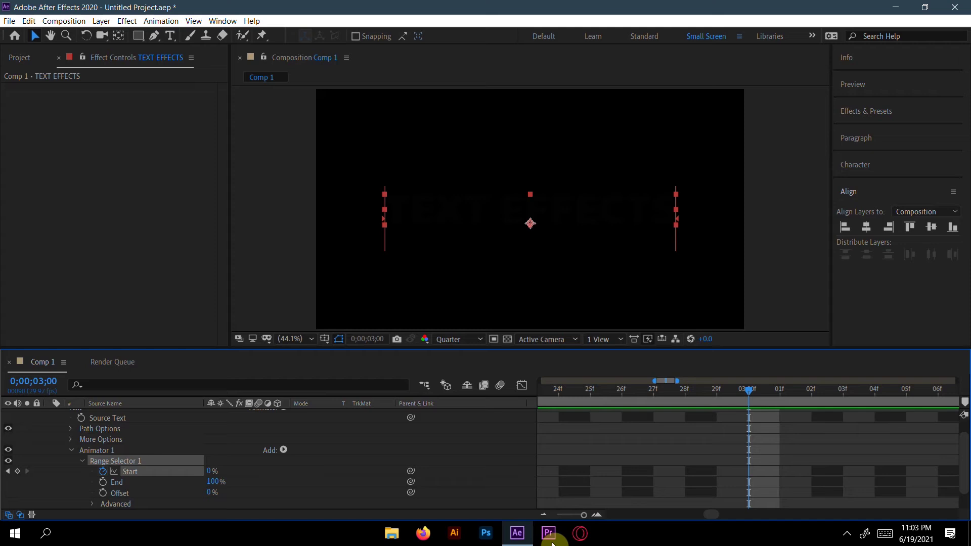
{"action": "left_click_drag", "start_coordinate": [583, 514], "coordinate": [527, 515]}
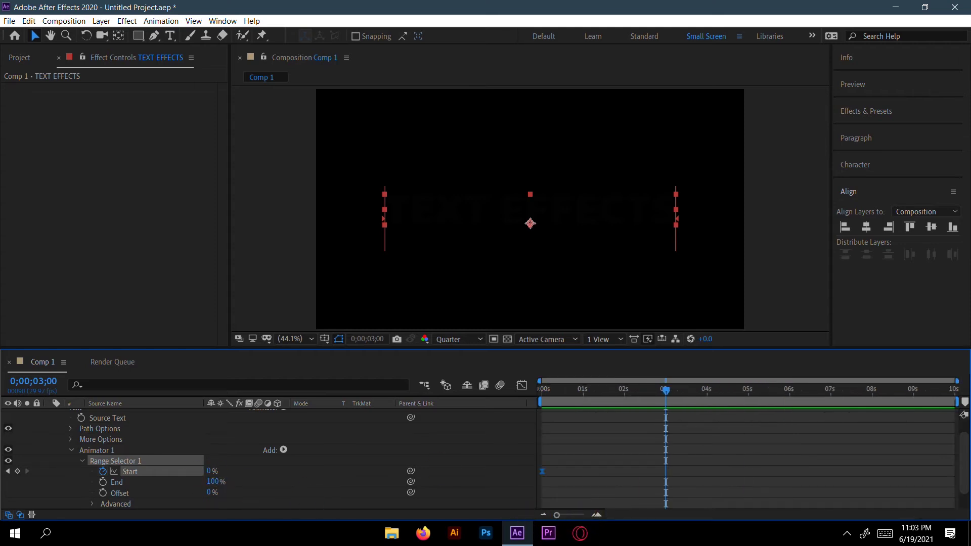
{"action": "left_click_drag", "start_coordinate": [212, 473], "coordinate": [596, 443]}
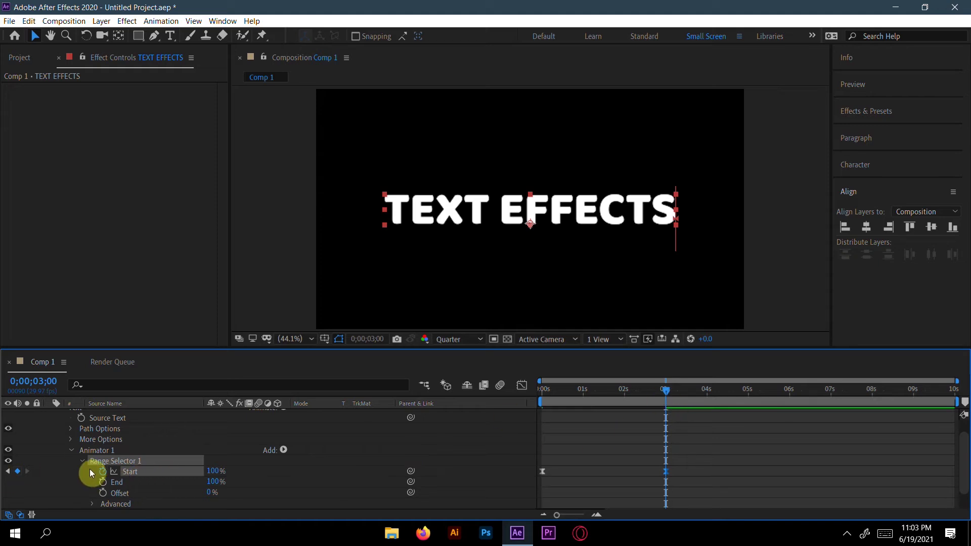
Turn on Randomize Order and keyframe Random Seed at 150 at 3 seconds
{"action": "left_click", "coordinate": [92, 504]}
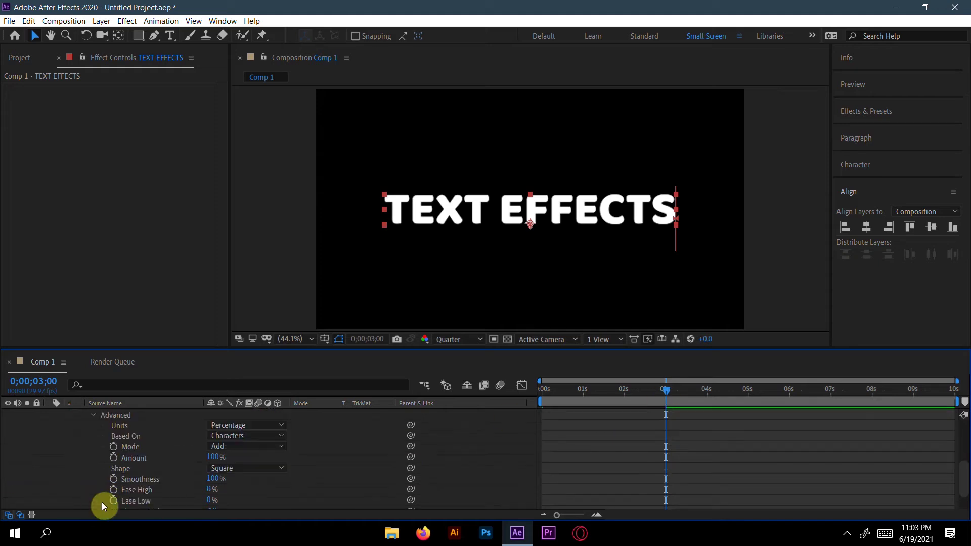
{"action": "scroll", "coordinate": [157, 482], "scroll_direction": "down", "scroll_amount": 3}
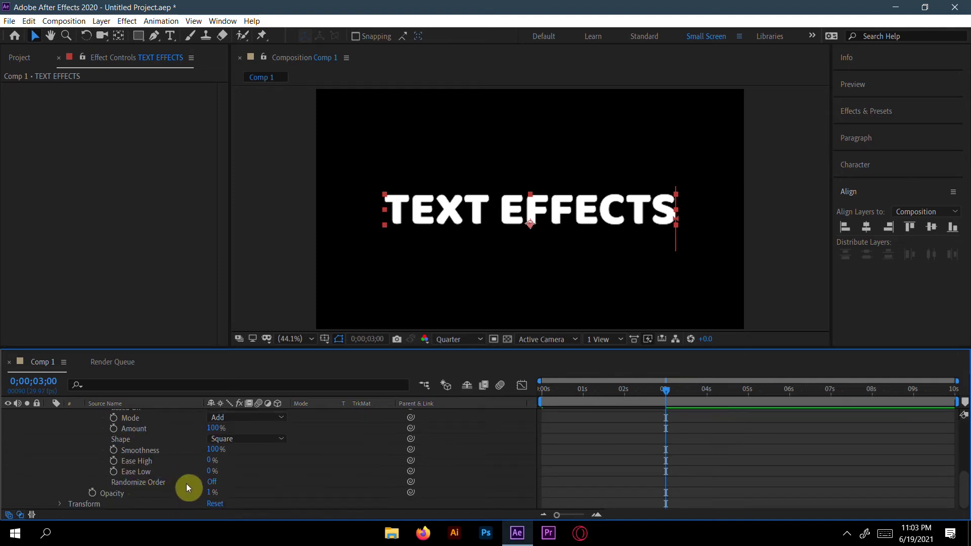
{"action": "left_click", "coordinate": [212, 482]}
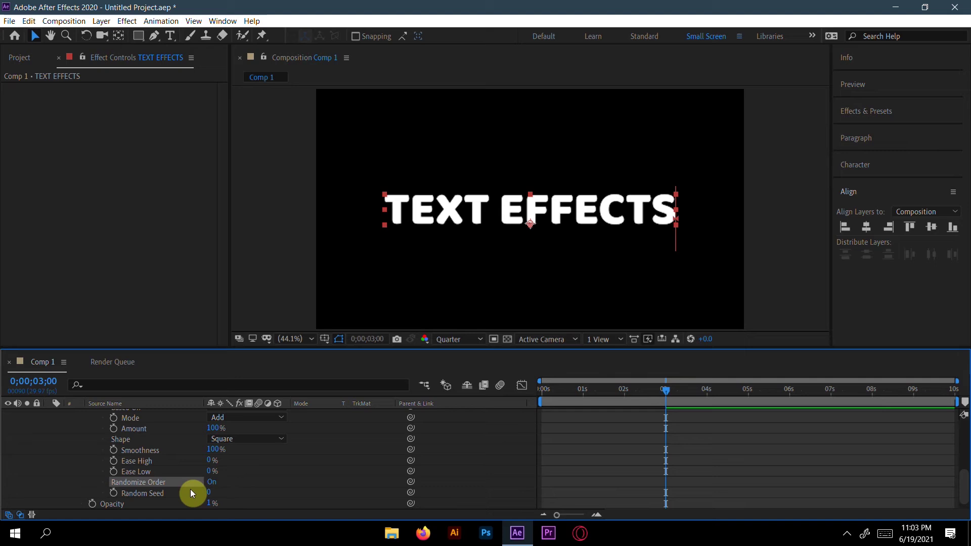
{"action": "left_click", "coordinate": [210, 492]}
{"action": "type", "text": "150"}
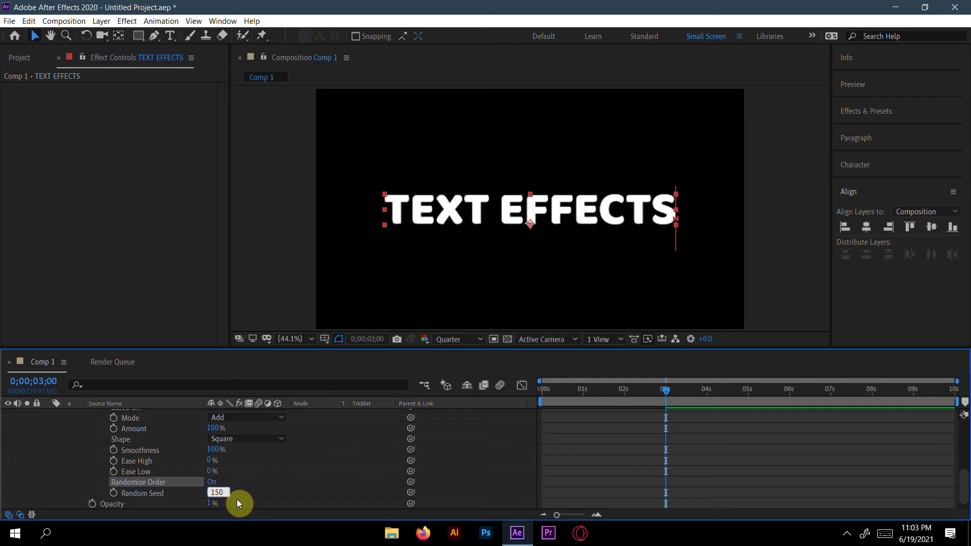
{"action": "key", "text": "Return"}
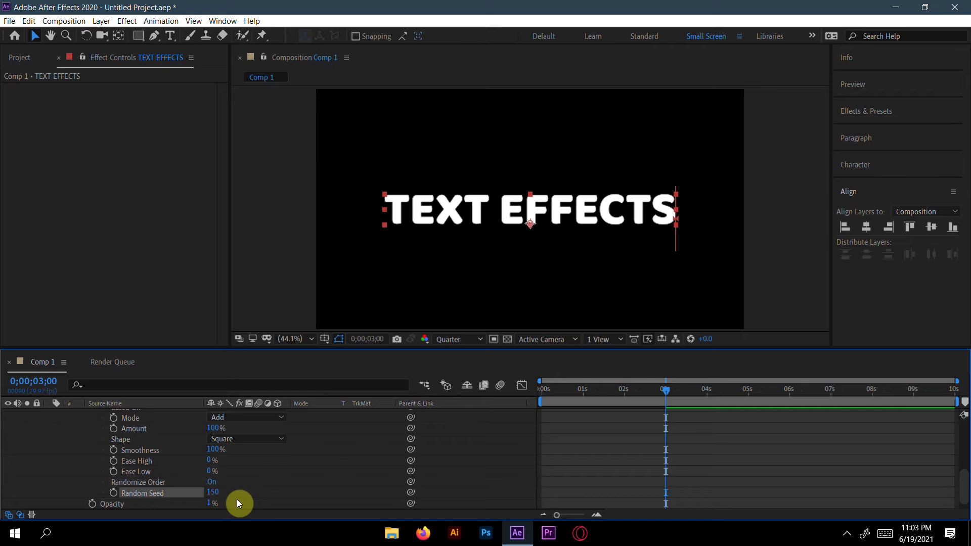
{"action": "left_click", "coordinate": [113, 492]}
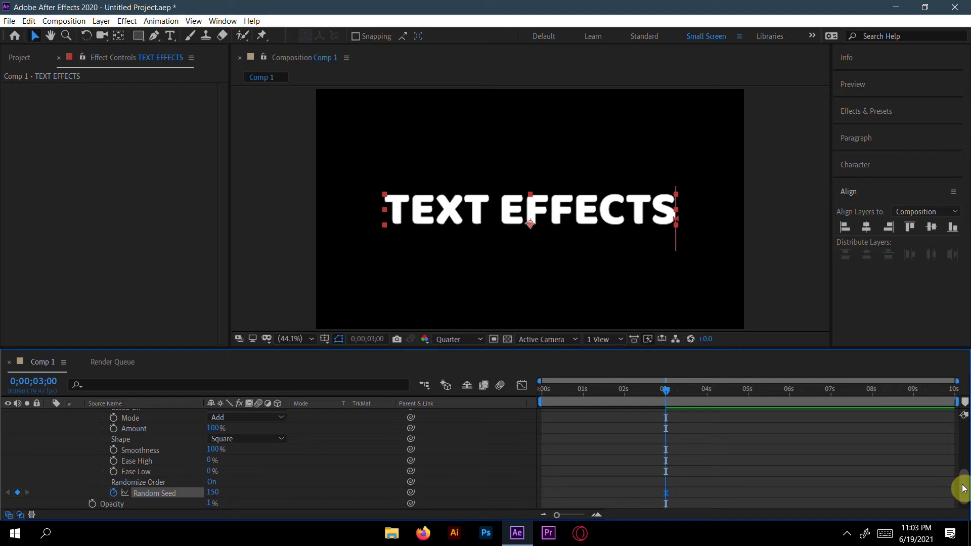
Select the Start keyframe at 3 seconds in the timeline
{"action": "left_click_drag", "start_coordinate": [963, 487], "coordinate": [955, 435]}
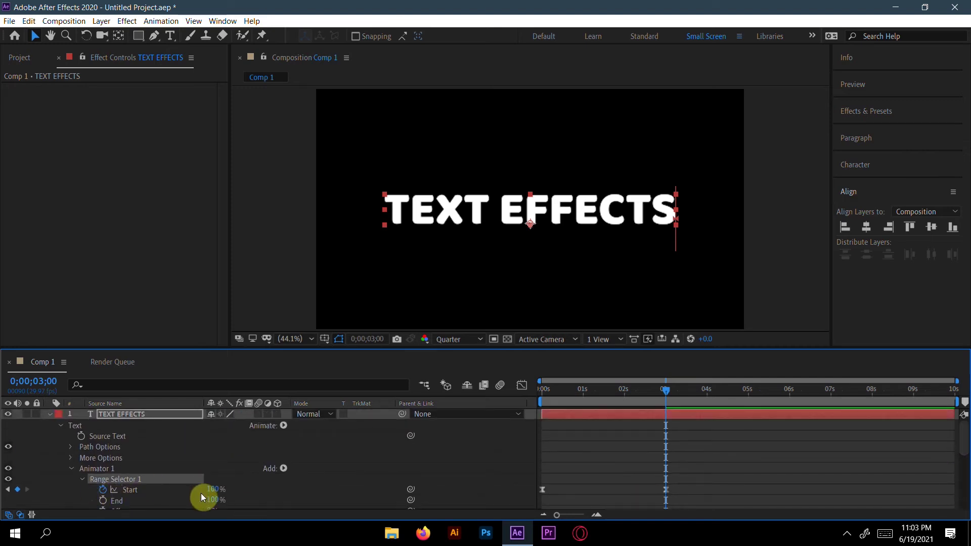
{"action": "left_click", "coordinate": [665, 489]}
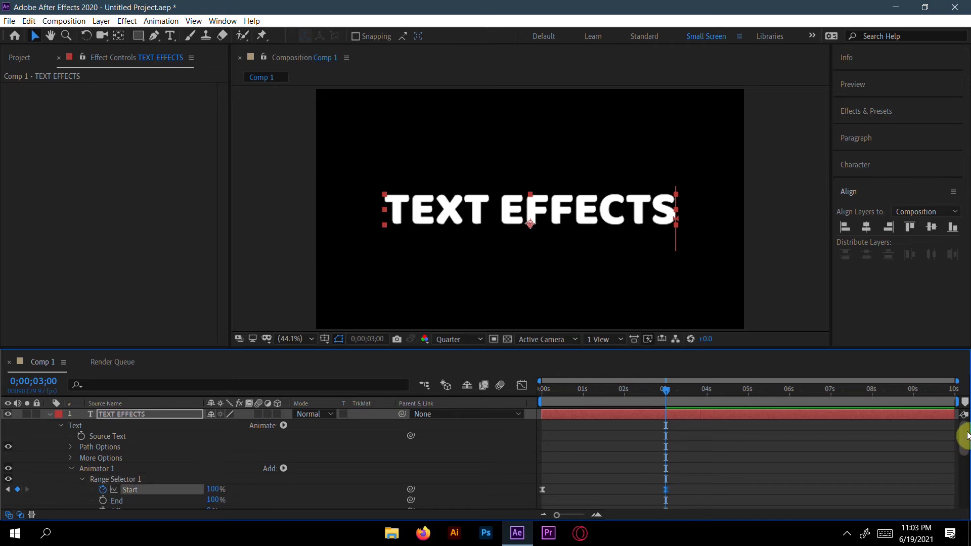
{"action": "left_click_drag", "start_coordinate": [962, 441], "coordinate": [966, 493]}
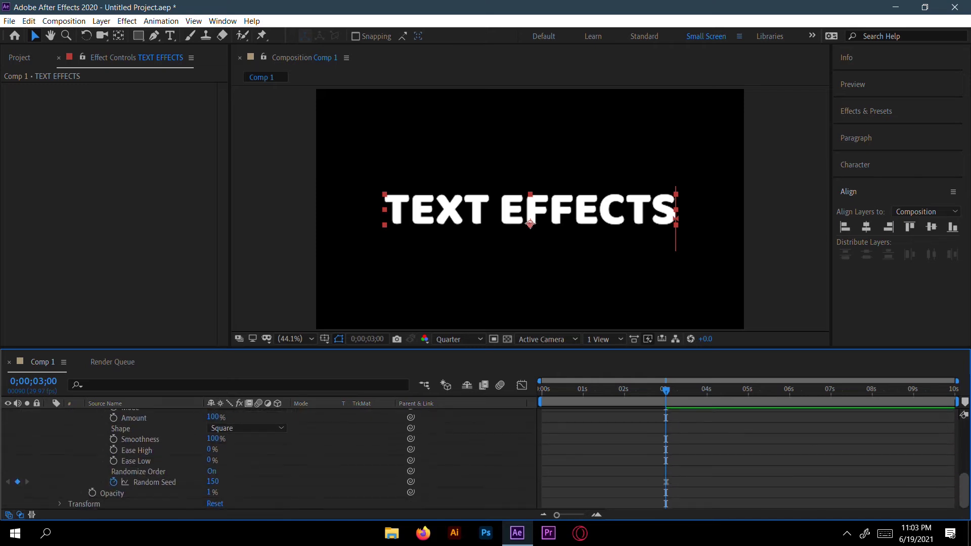
Add a Random Seed keyframe of 0 at the start of the timeline
{"action": "left_click_drag", "start_coordinate": [666, 390], "coordinate": [502, 399]}
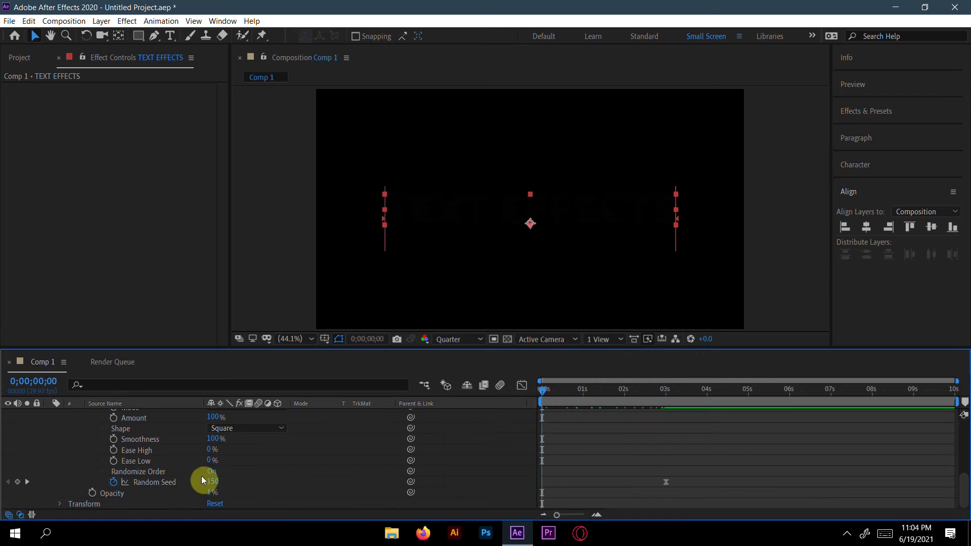
{"action": "left_click_drag", "start_coordinate": [215, 482], "coordinate": [104, 487]}
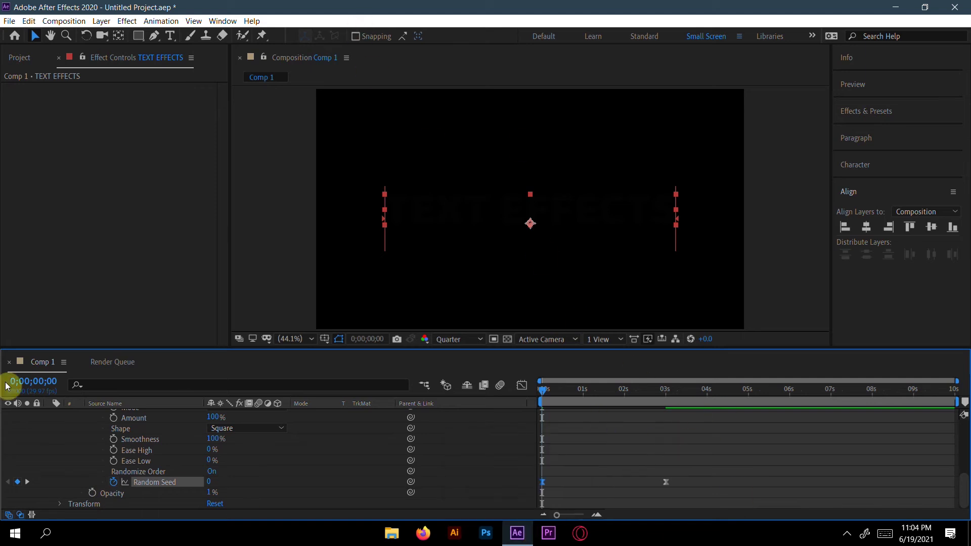
{"action": "scroll", "coordinate": [169, 458], "scroll_direction": "up", "scroll_amount": 5}
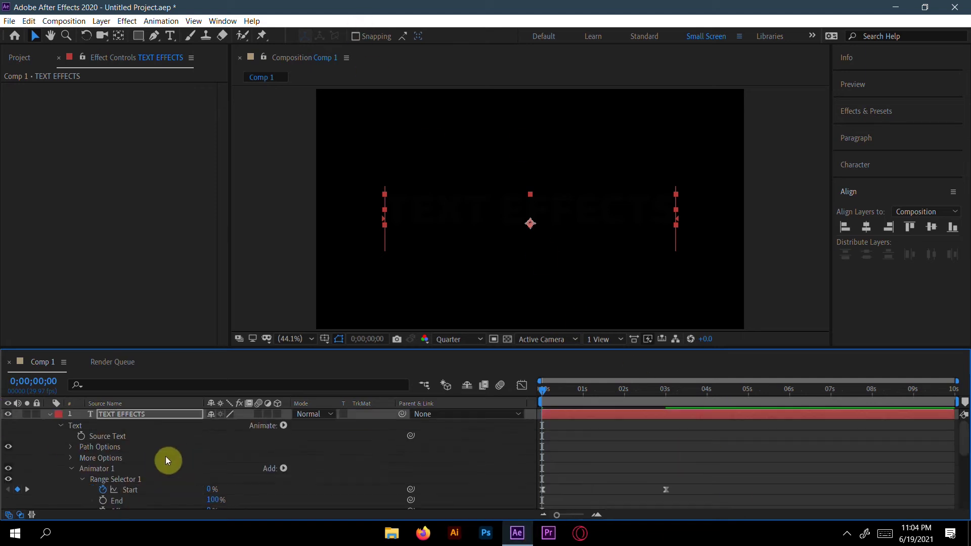
{"action": "left_click", "coordinate": [50, 414]}
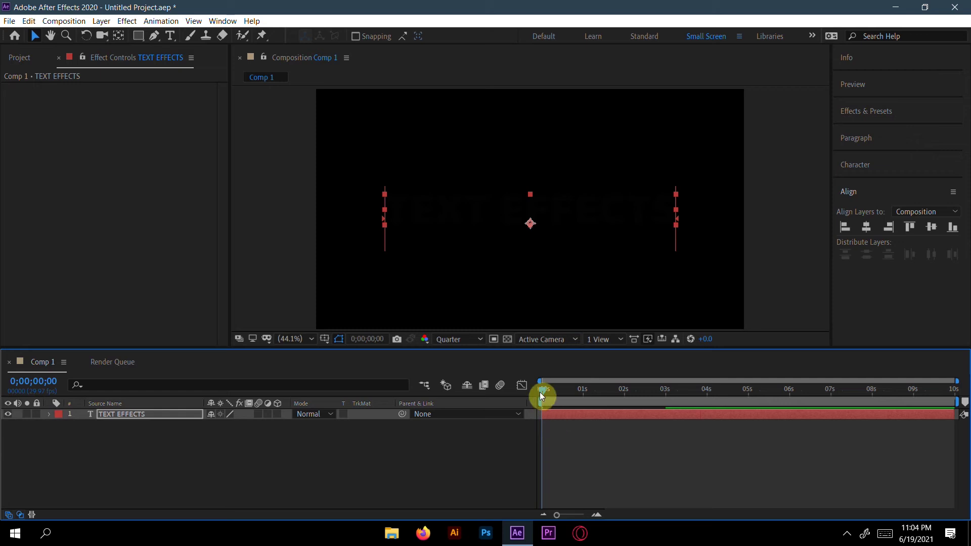
Preview the random flicker-on, then show only the keyframed properties with U
{"action": "key", "text": "space"}
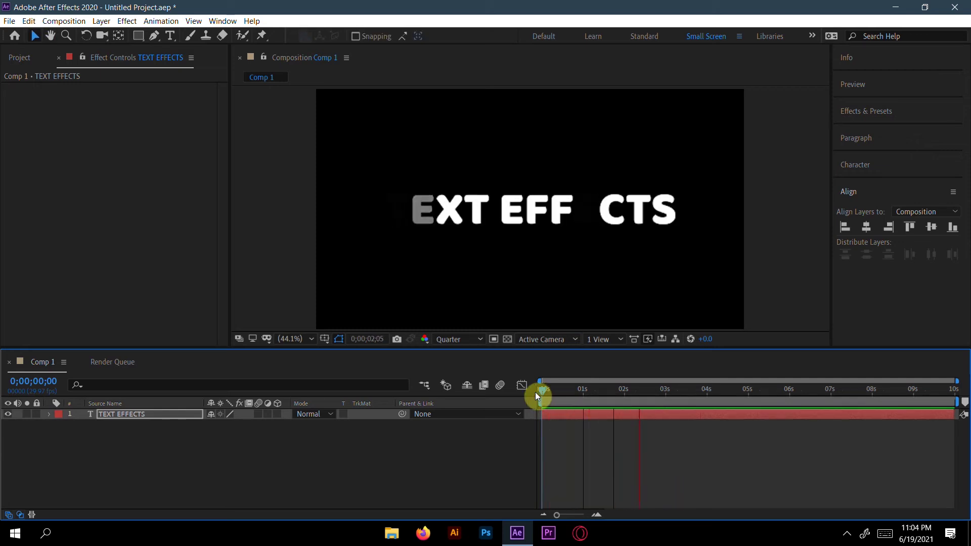
{"action": "key", "text": "space"}
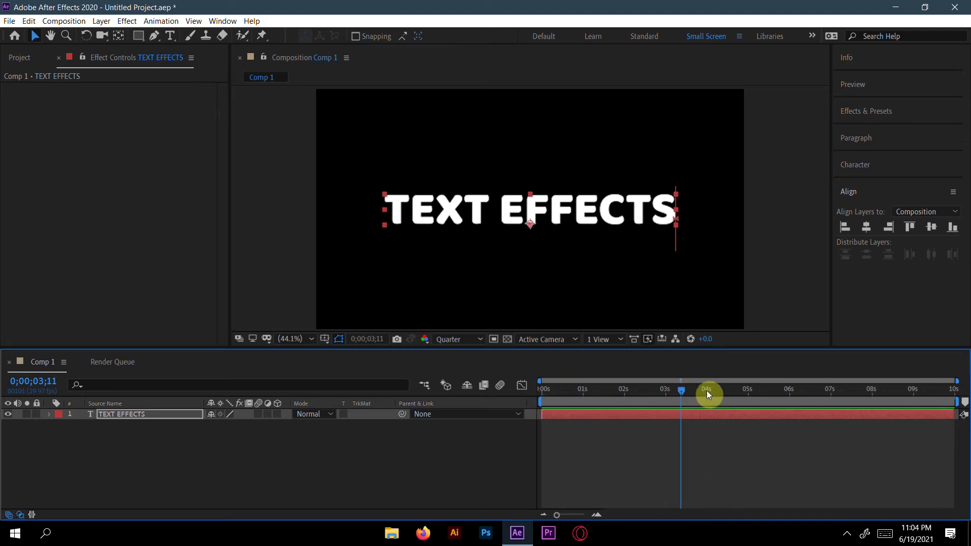
{"action": "left_click_drag", "start_coordinate": [680, 391], "coordinate": [670, 390]}
{"action": "key", "text": "u"}
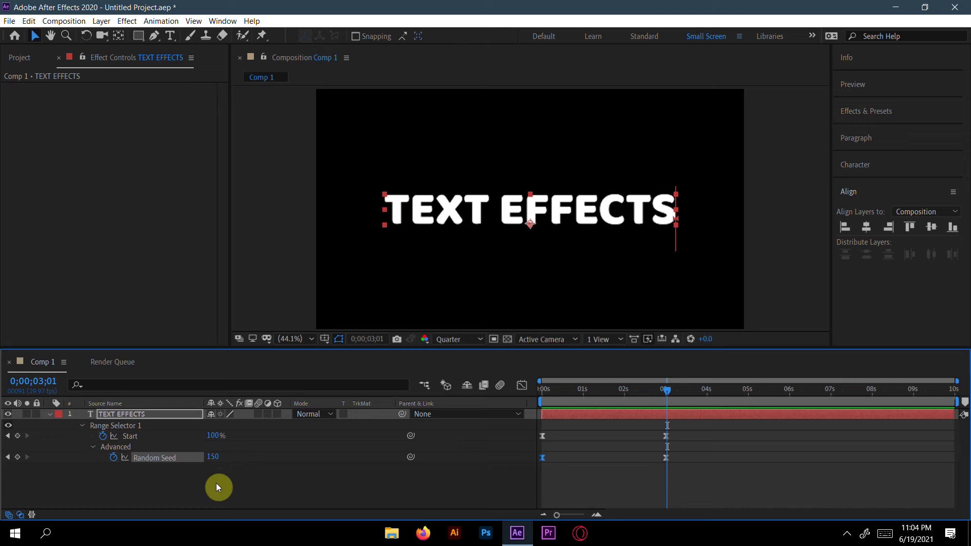
{"action": "left_click_drag", "start_coordinate": [668, 391], "coordinate": [747, 389]}
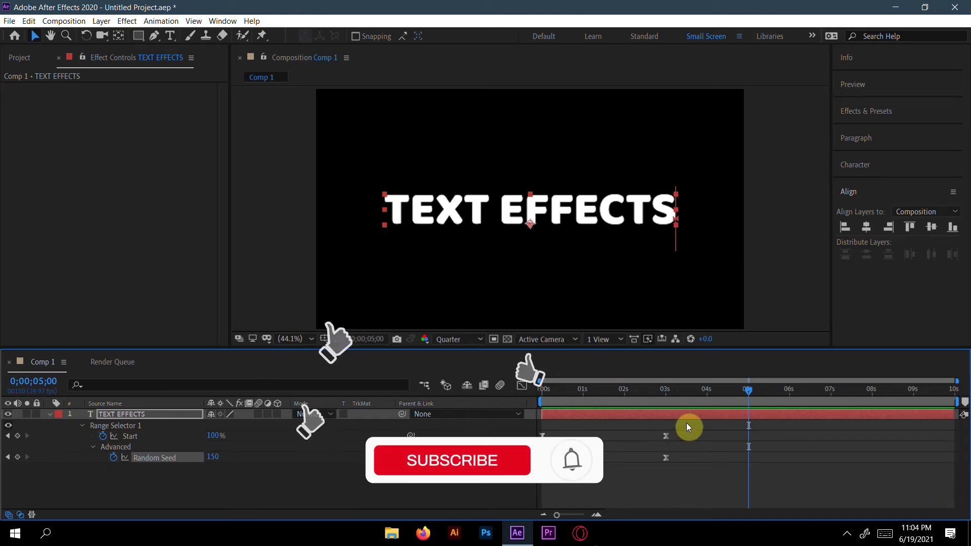
Paste the 3-second Start and Random Seed keyframes at 5 seconds and the 0-second ones at 8 seconds
{"action": "left_click", "coordinate": [683, 431]}
{"action": "left_click_drag", "start_coordinate": [666, 464], "coordinate": [658, 475]}
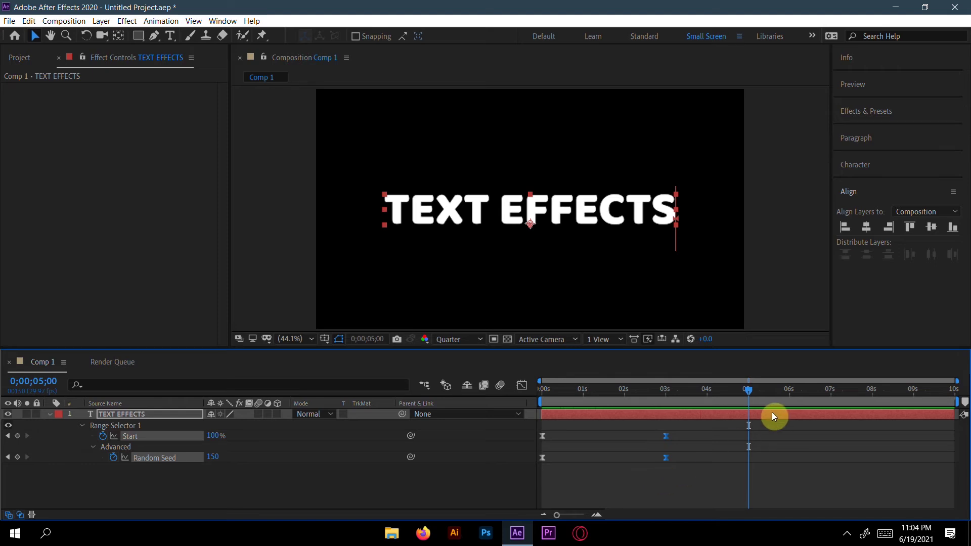
{"action": "key", "text": "ctrl+v"}
{"action": "left_click_drag", "start_coordinate": [566, 424], "coordinate": [529, 470]}
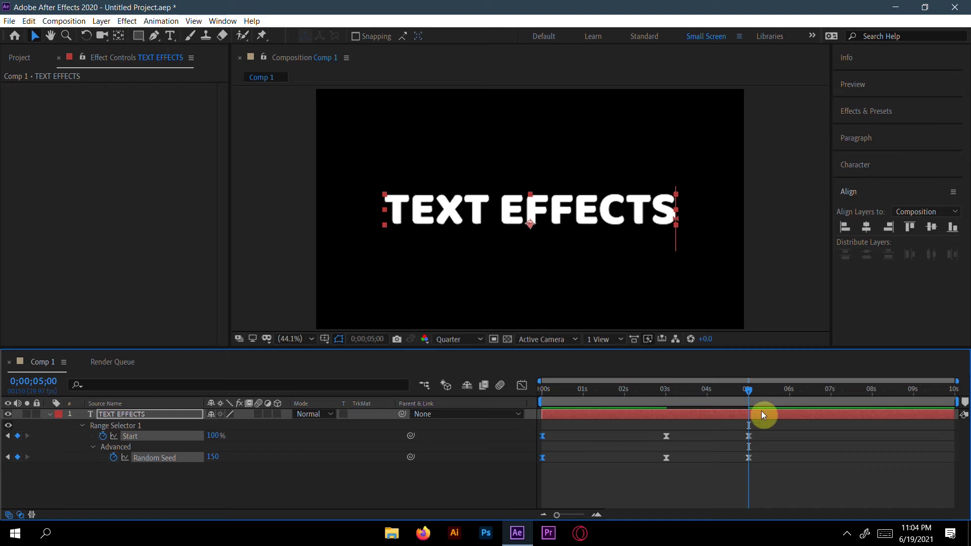
{"action": "left_click_drag", "start_coordinate": [748, 390], "coordinate": [870, 397]}
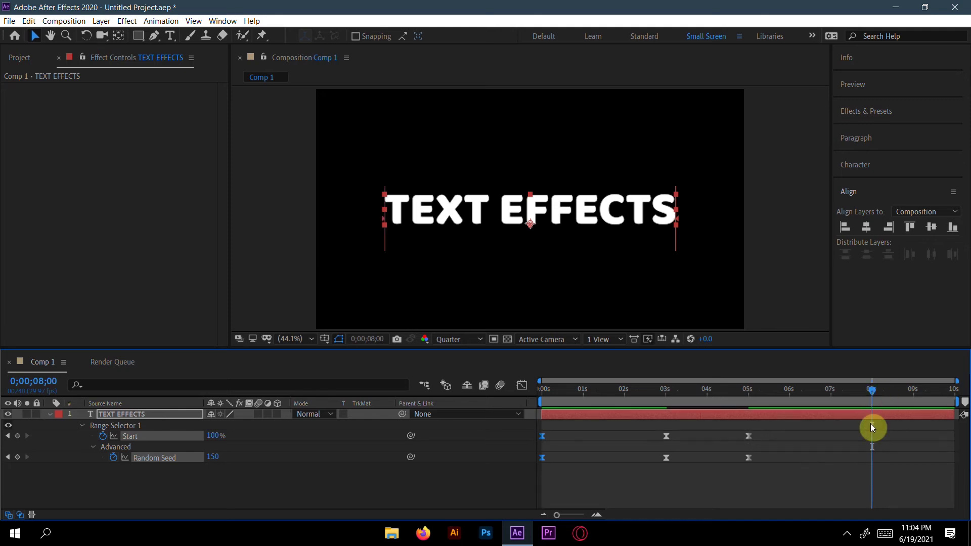
{"action": "key", "text": "ctrl+v"}
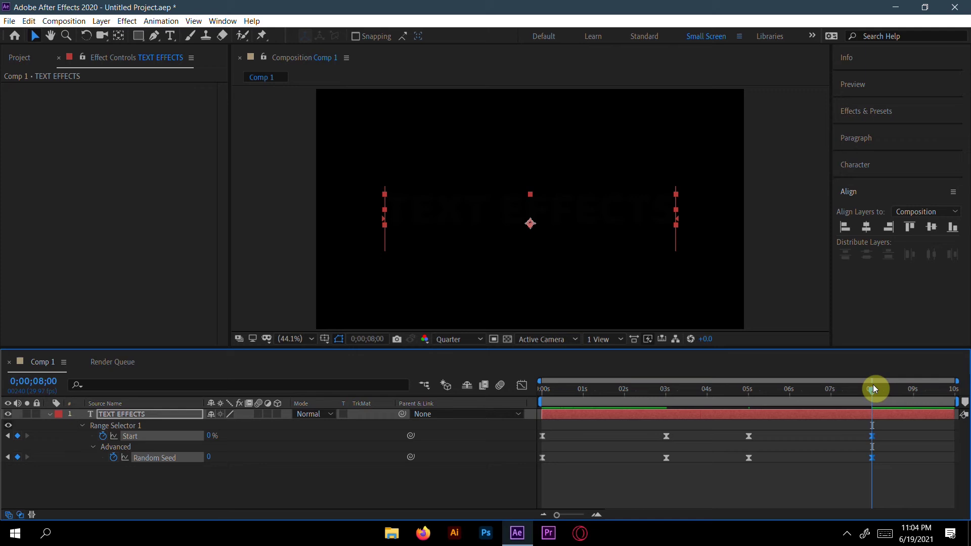
Scrub through the flicker-off and end the work area at 8 seconds
{"action": "left_click_drag", "start_coordinate": [867, 388], "coordinate": [739, 416]}
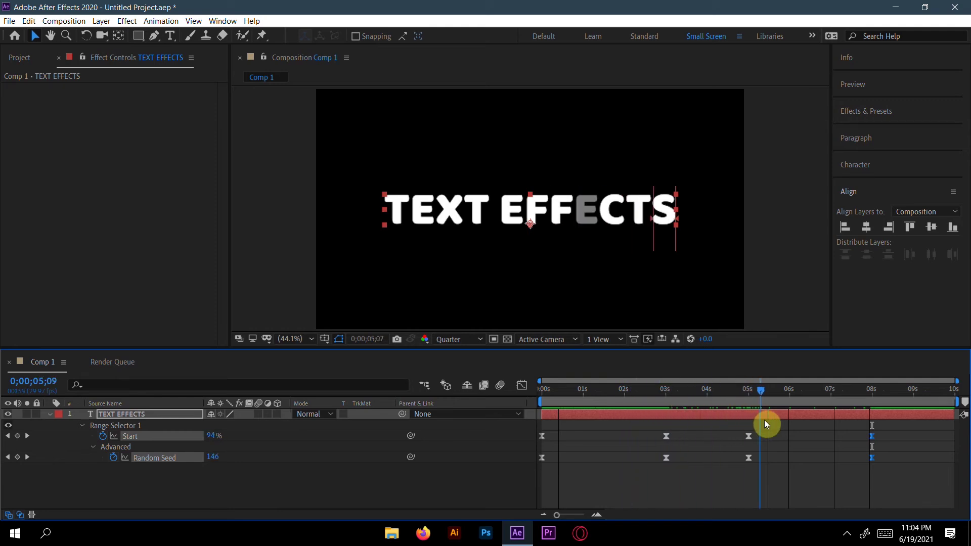
{"action": "left_click_drag", "start_coordinate": [765, 424], "coordinate": [872, 450]}
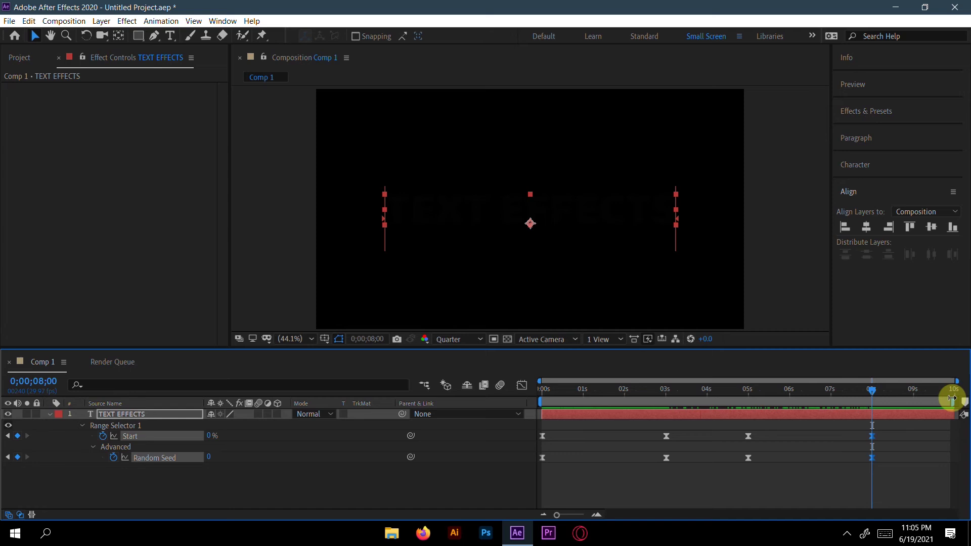
{"action": "left_click_drag", "start_coordinate": [952, 398], "coordinate": [535, 410]}
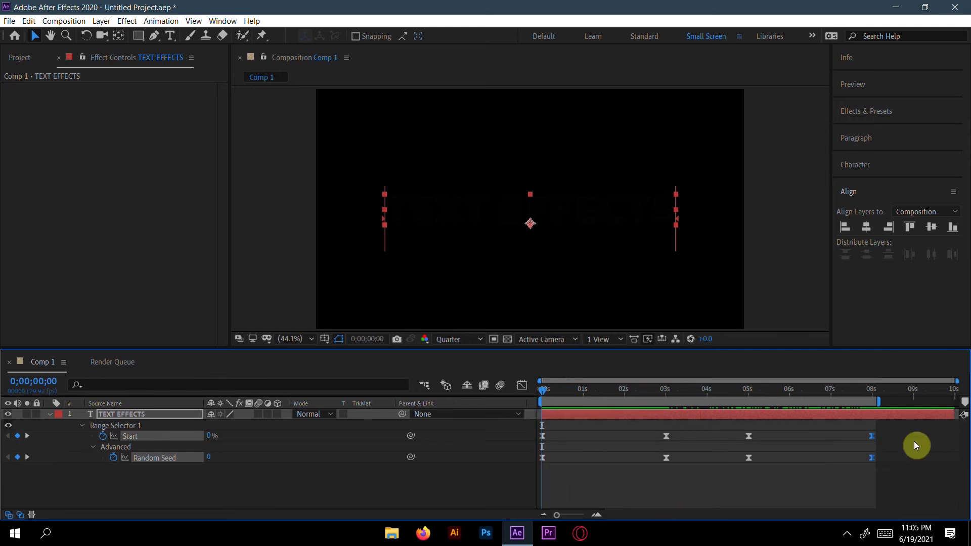
Show all Start and Random Seed keyframes in the Graph Editor as an editable speed graph
{"action": "left_click_drag", "start_coordinate": [896, 427], "coordinate": [531, 484]}
{"action": "left_click", "coordinate": [520, 385]}
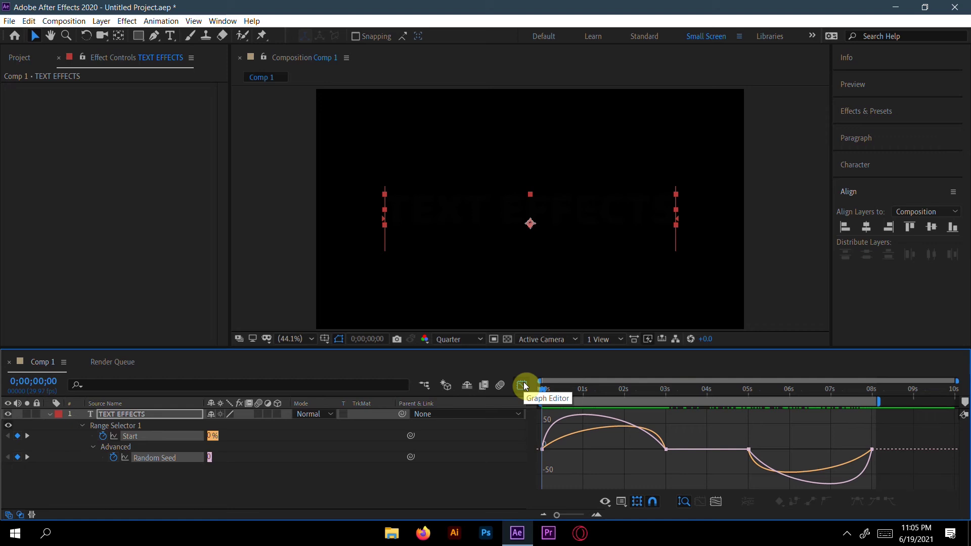
{"action": "right_click", "coordinate": [635, 442]}
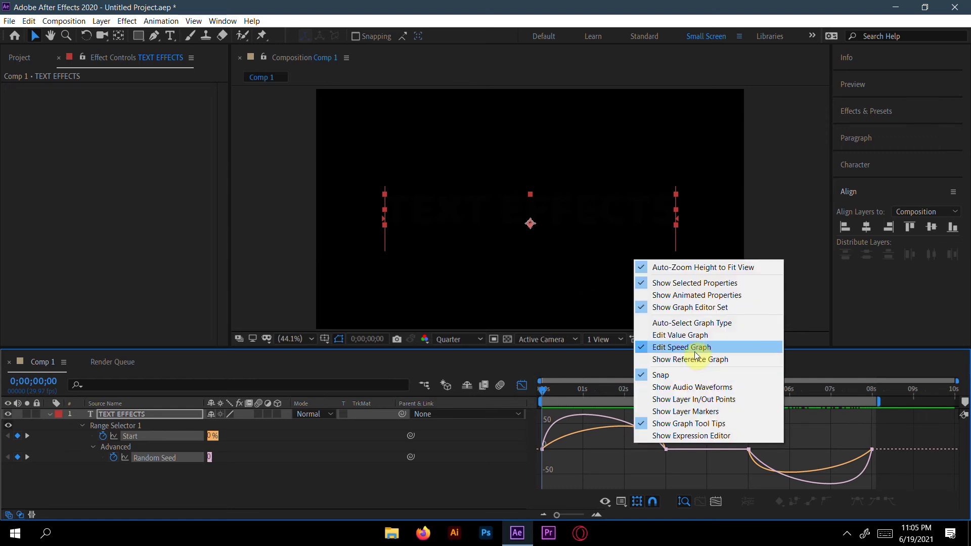
{"action": "left_click", "coordinate": [611, 443]}
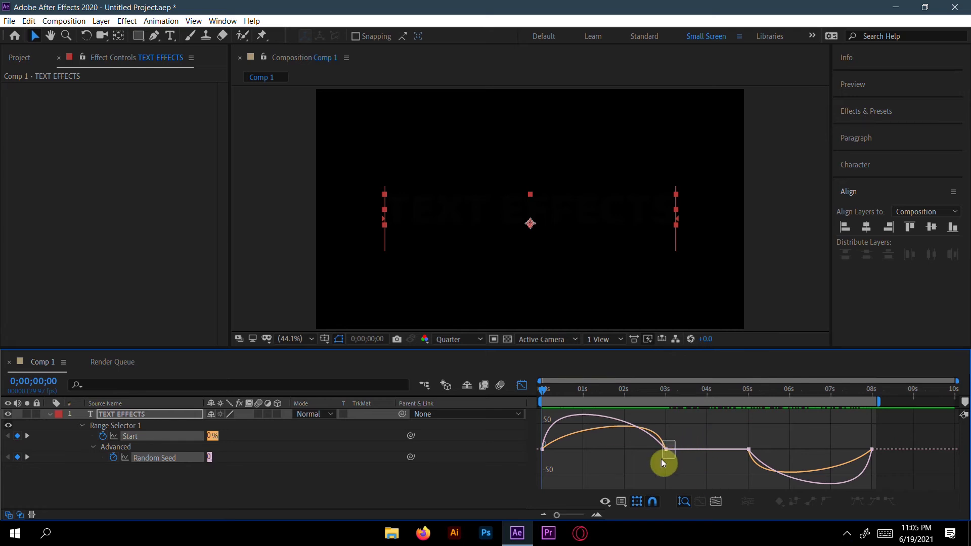
Set the 3-second keyframe's incoming influence to about 80% and the 5-second keyframe's outgoing influence to about 96%
{"action": "left_click_drag", "start_coordinate": [534, 463], "coordinate": [539, 473]}
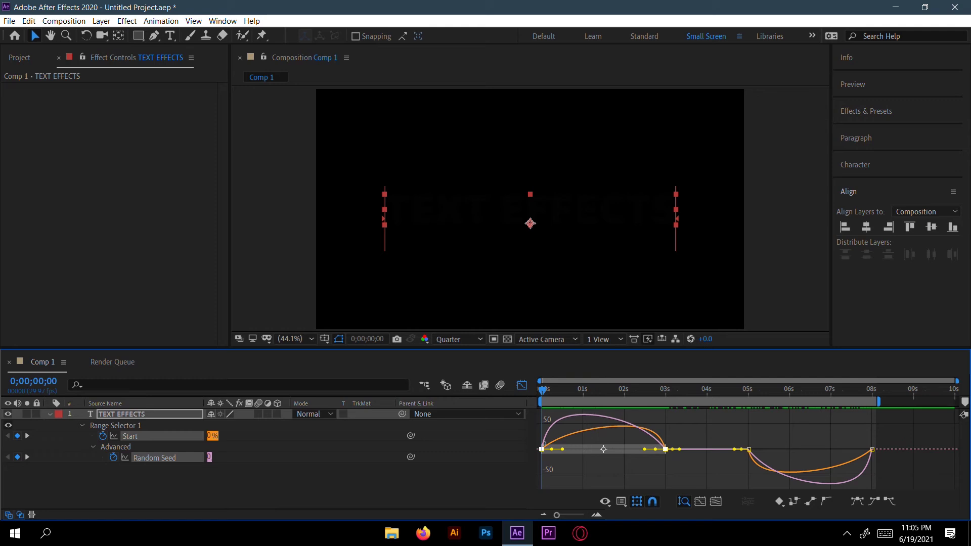
{"action": "left_click_drag", "start_coordinate": [643, 449], "coordinate": [605, 455]}
{"action": "left_click", "coordinate": [701, 426]}
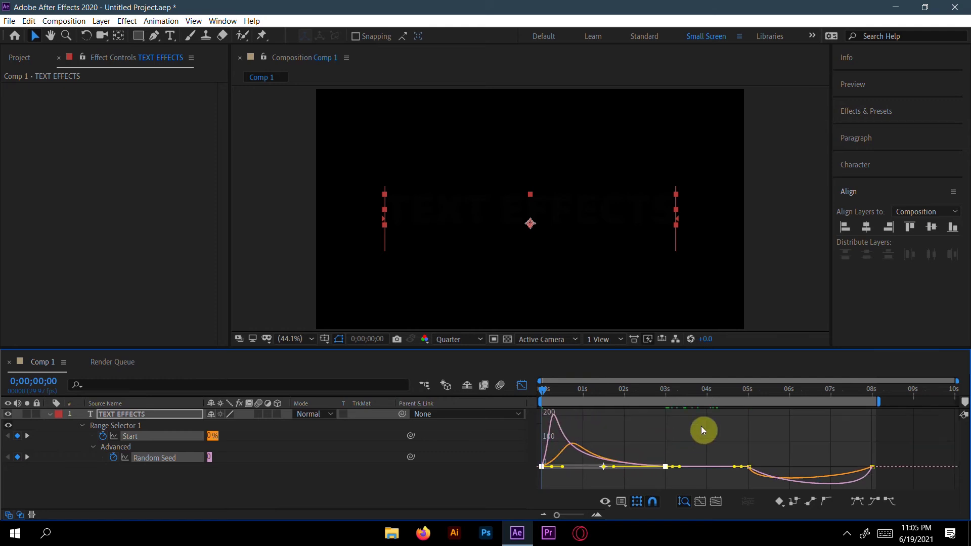
{"action": "left_click_drag", "start_coordinate": [751, 472], "coordinate": [885, 476]}
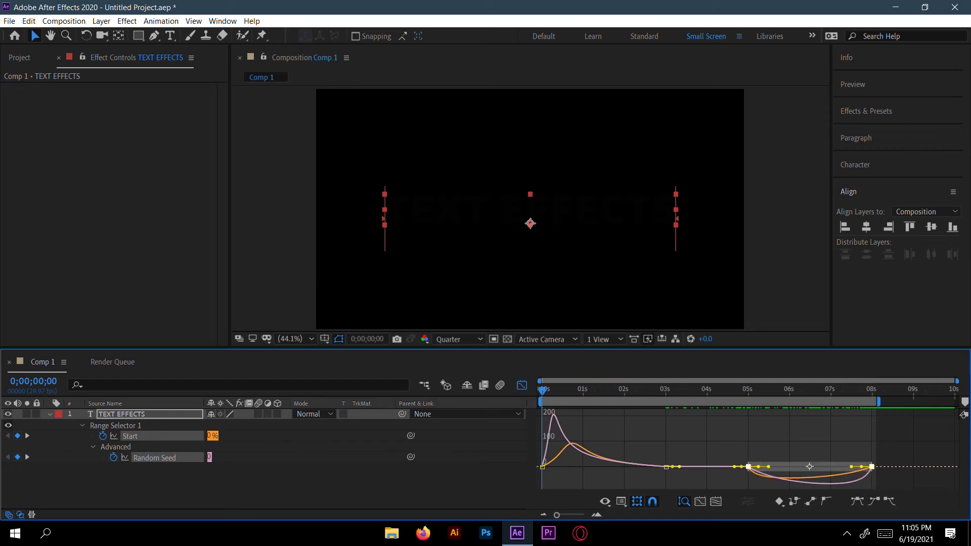
{"action": "left_click_drag", "start_coordinate": [768, 466], "coordinate": [809, 466]}
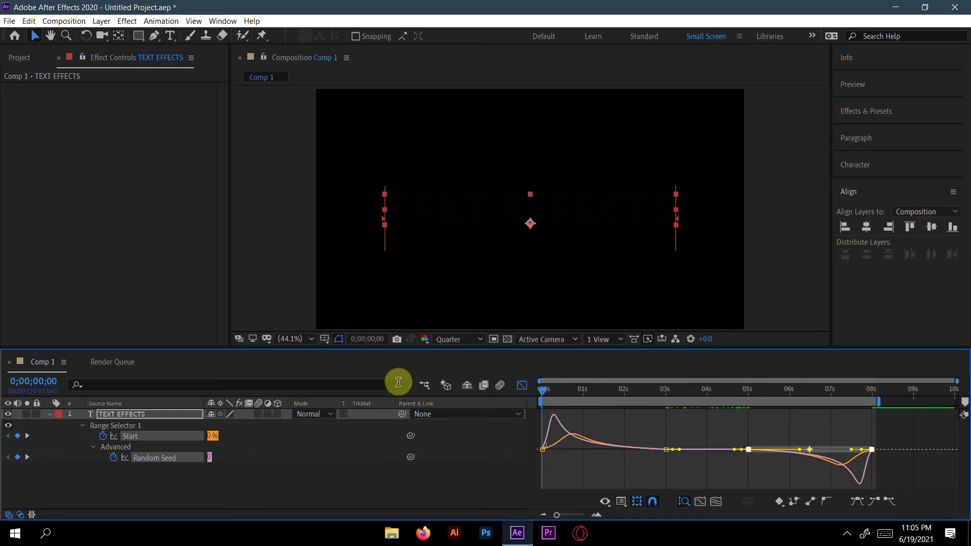
{"action": "left_click", "coordinate": [521, 385]}
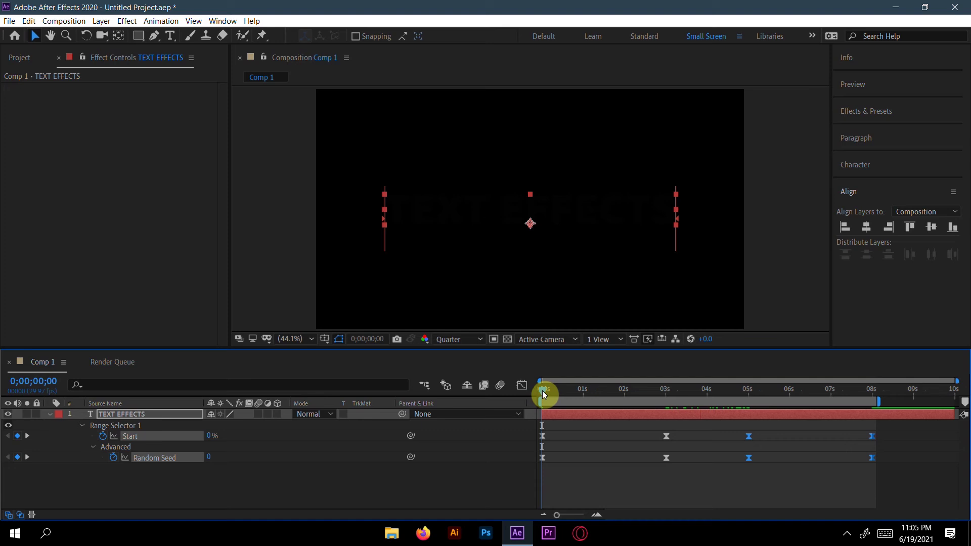
Preview the eased flicker, then select the TEXT EFFECTS layer where the full title is visible
{"action": "left_click_drag", "start_coordinate": [542, 390], "coordinate": [542, 426]}
{"action": "key", "text": "space"}
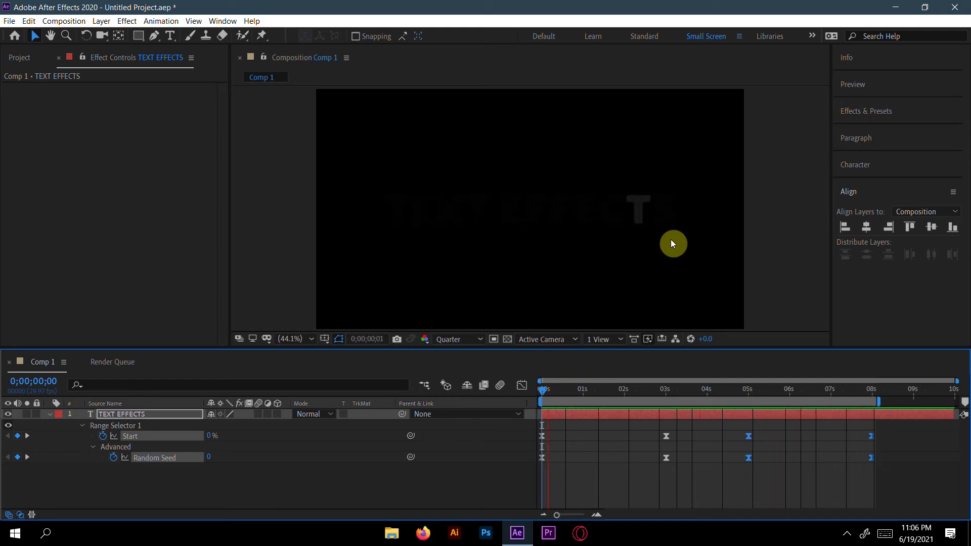
{"action": "key", "text": "space"}
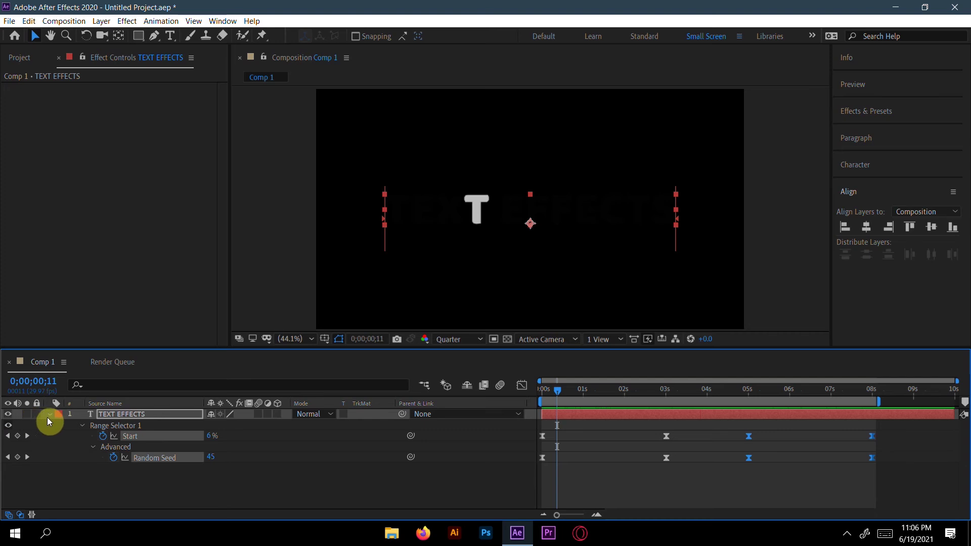
{"action": "left_click", "coordinate": [49, 414]}
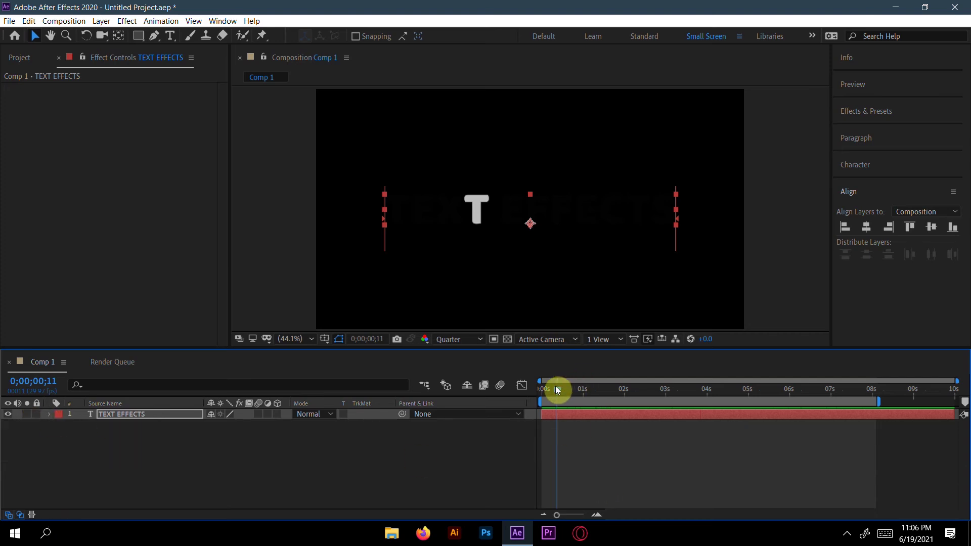
{"action": "left_click_drag", "start_coordinate": [556, 389], "coordinate": [696, 389]}
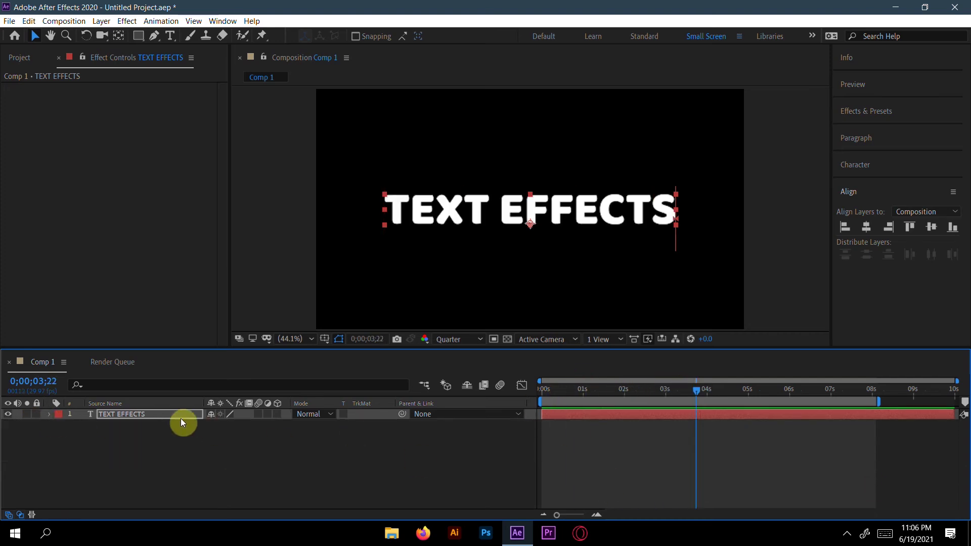
{"action": "left_click", "coordinate": [167, 413]}
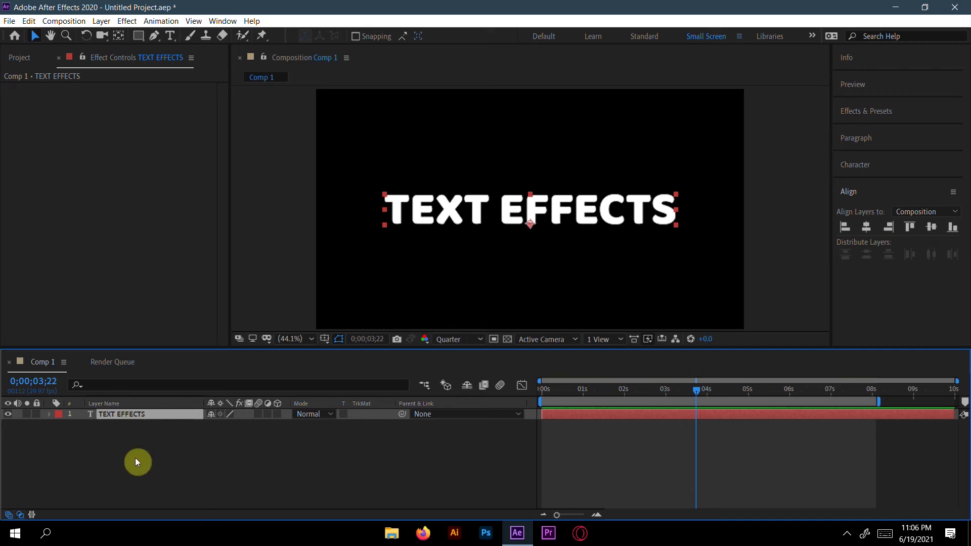
Duplicate the title layer below the original and set its fill to None, leaving only the outline
{"action": "key", "text": "ctrl+d"}
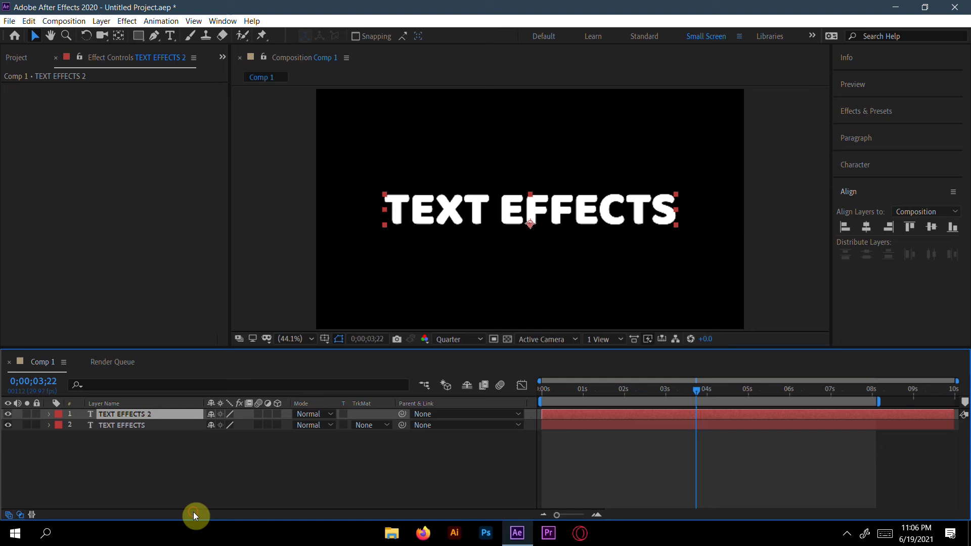
{"action": "left_click_drag", "start_coordinate": [155, 413], "coordinate": [153, 429]}
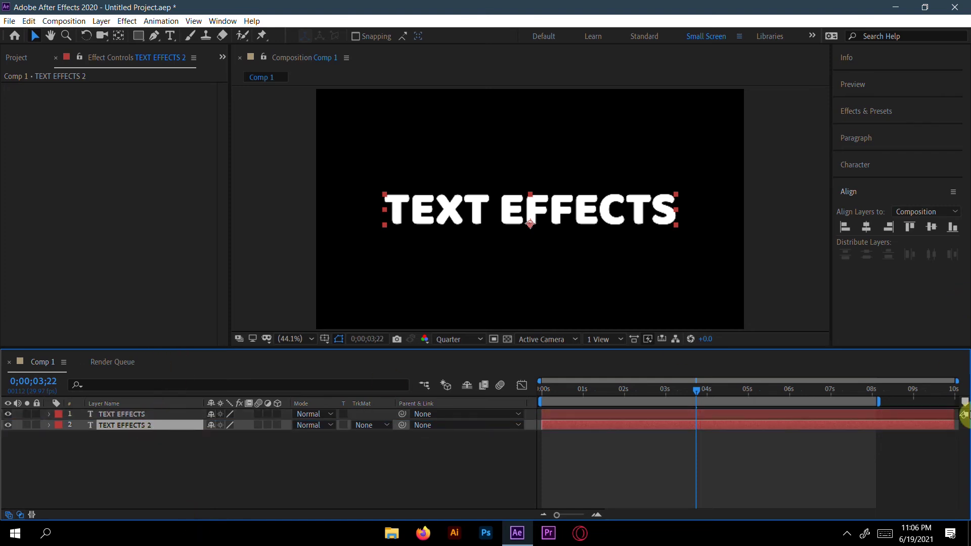
{"action": "left_click", "coordinate": [899, 165]}
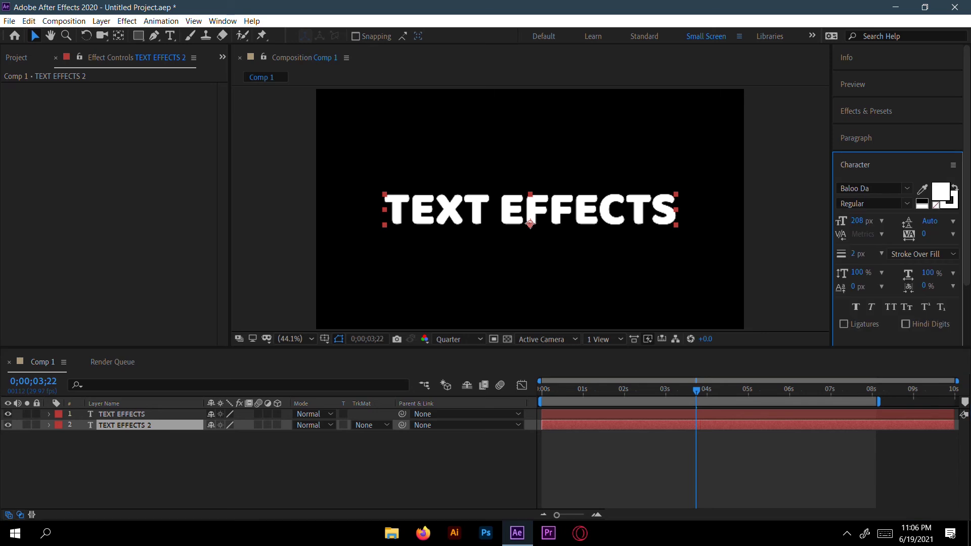
{"action": "left_click", "coordinate": [935, 206]}
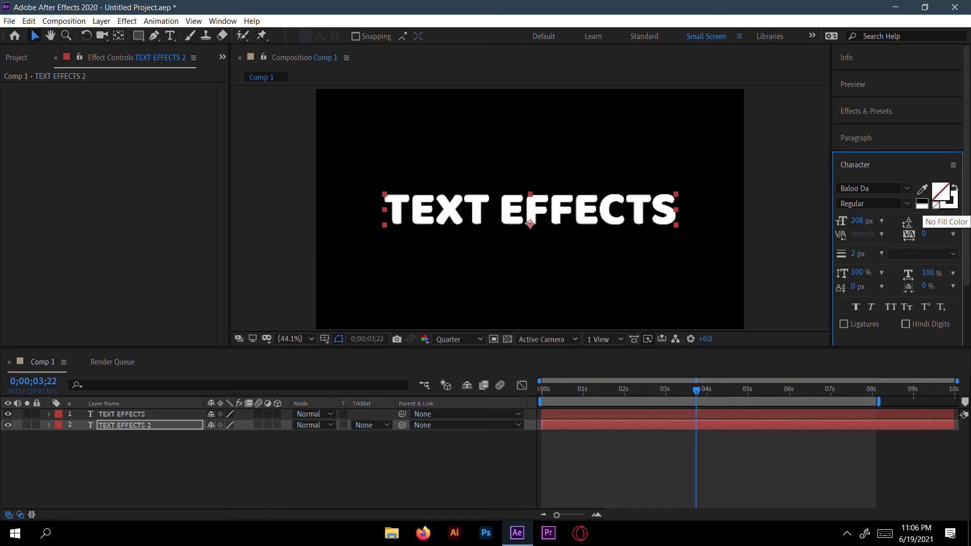
Hide and reshow the filled layer to check the outline, then preview from the start
{"action": "left_click", "coordinate": [8, 415]}
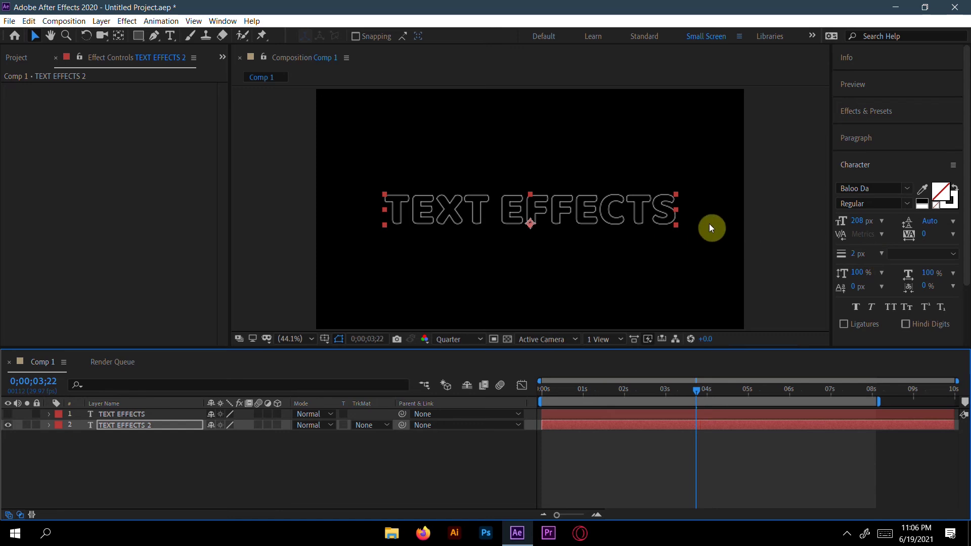
{"action": "left_click", "coordinate": [7, 414]}
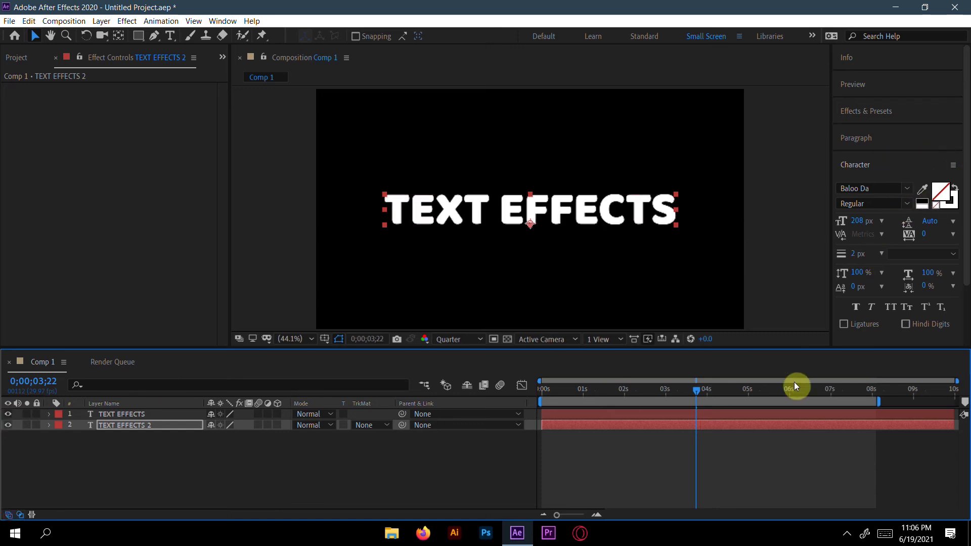
{"action": "left_click_drag", "start_coordinate": [623, 394], "coordinate": [523, 395]}
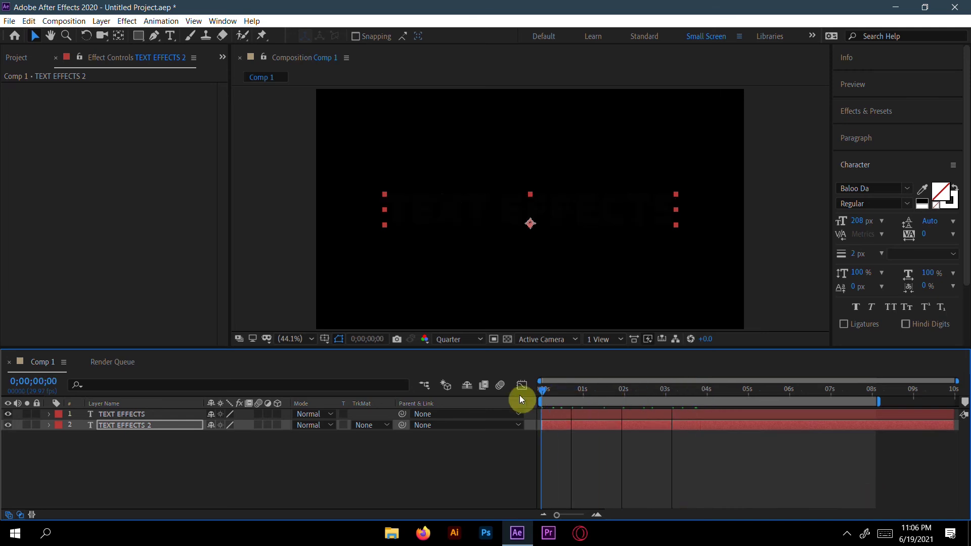
{"action": "key", "text": "space"}
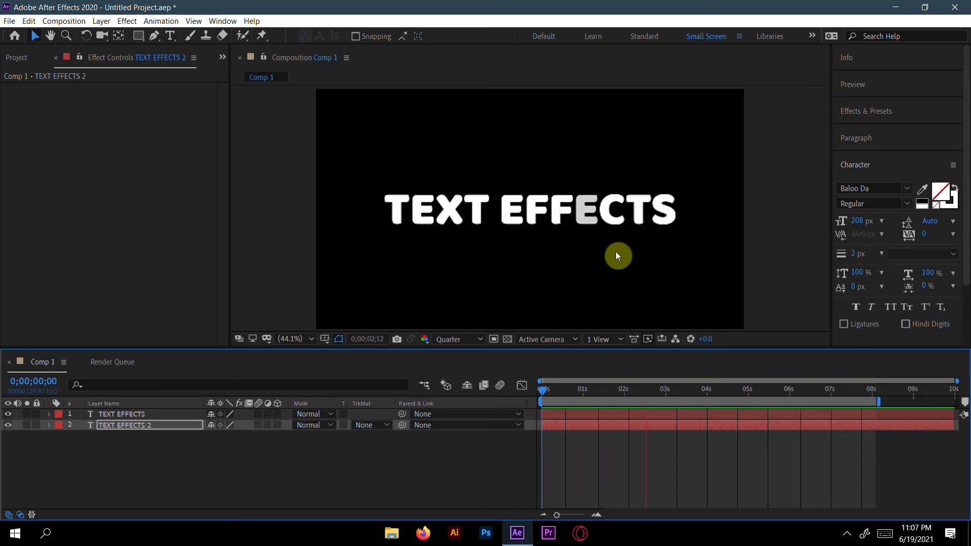
{"action": "key", "text": "space"}
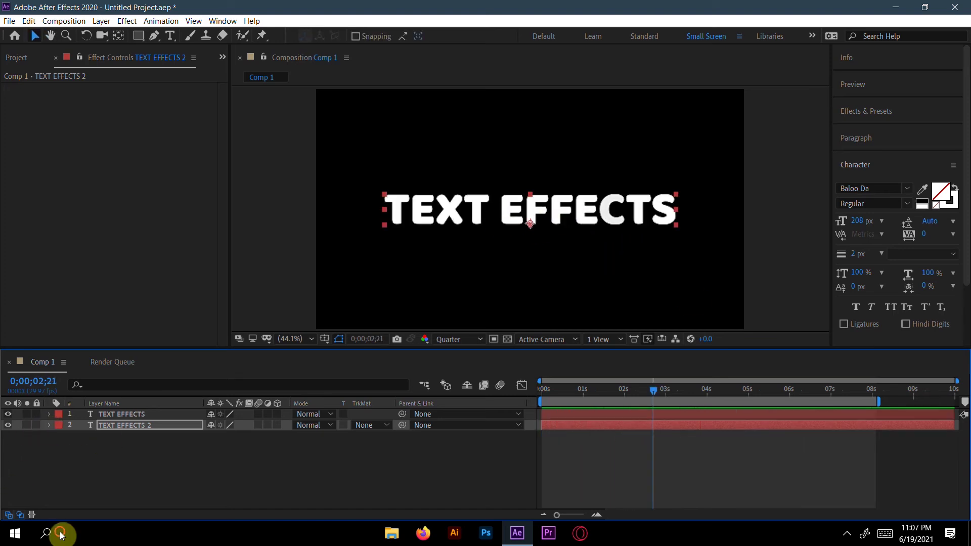
{"action": "left_click", "coordinate": [49, 425]}
Set TEXT EFFECTS 2's Range Selector 1 Offset to 17% and return the playhead to 0
{"action": "left_click", "coordinate": [59, 436]}
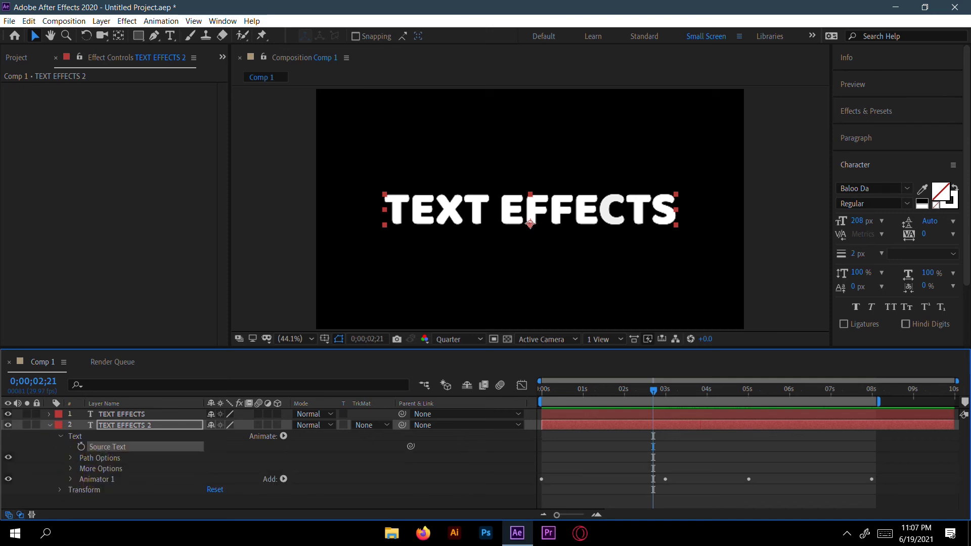
{"action": "left_click", "coordinate": [69, 478]}
{"action": "scroll", "coordinate": [96, 488], "scroll_direction": "down", "scroll_amount": 1}
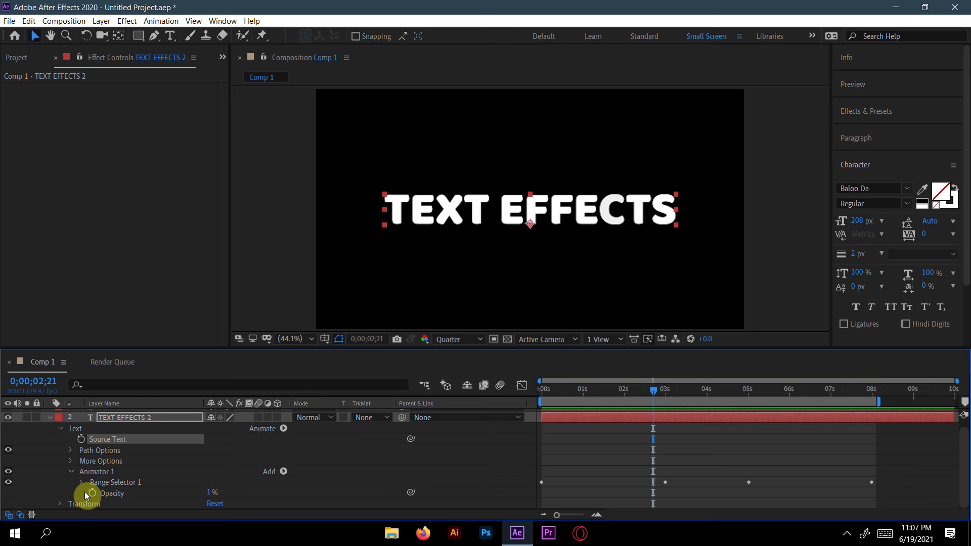
{"action": "left_click", "coordinate": [82, 482]}
{"action": "scroll", "coordinate": [109, 480], "scroll_direction": "down", "scroll_amount": 2}
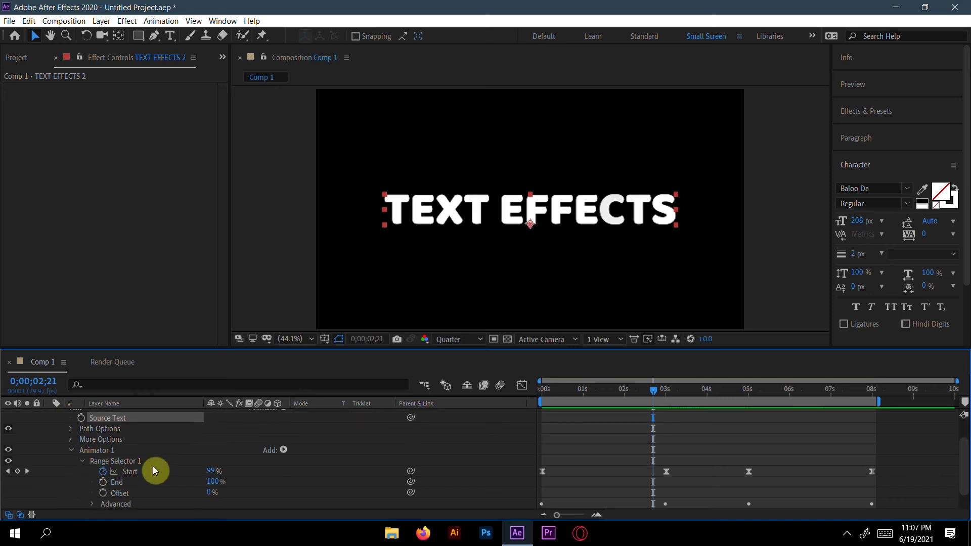
{"action": "scroll", "coordinate": [147, 473], "scroll_direction": "down", "scroll_amount": 2}
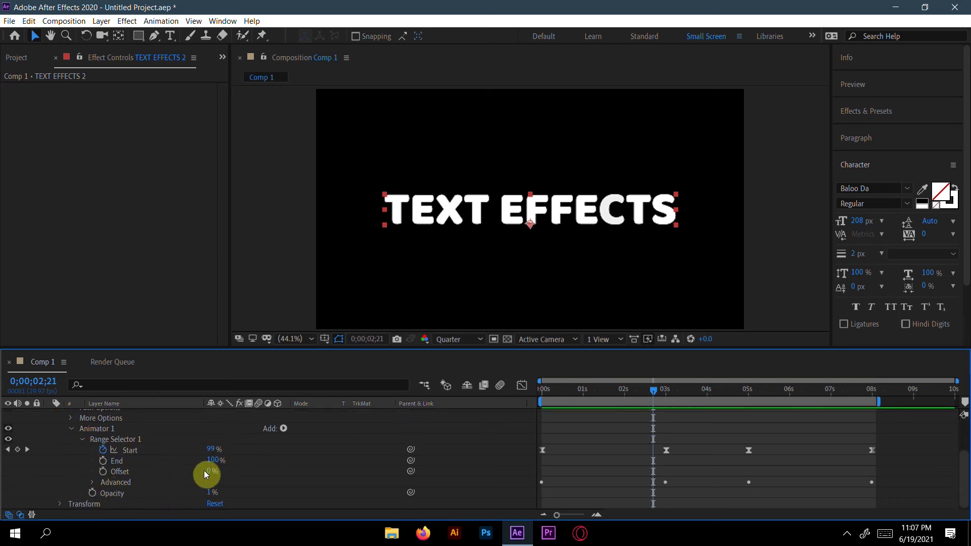
{"action": "left_click_drag", "start_coordinate": [207, 475], "coordinate": [245, 470]}
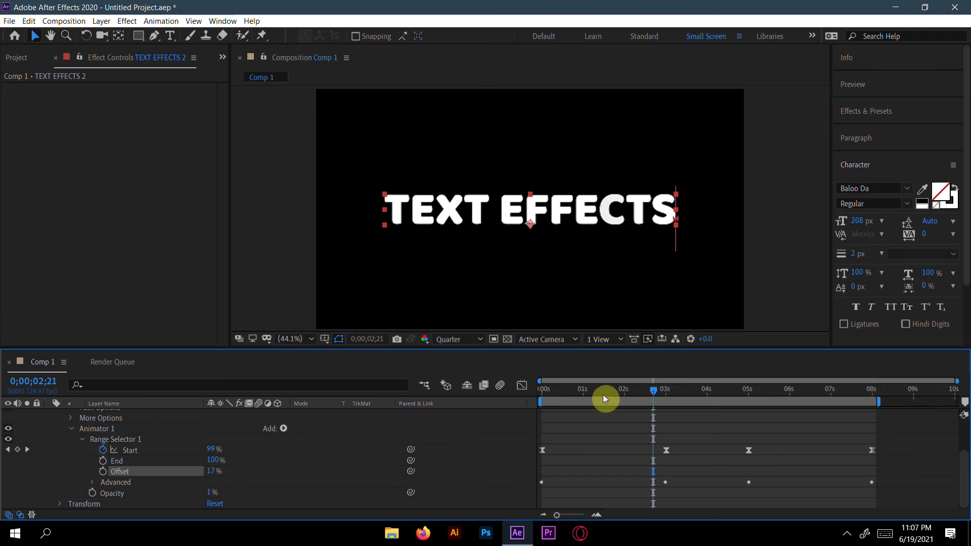
{"action": "left_click_drag", "start_coordinate": [651, 393], "coordinate": [382, 336]}
Preview the offset flicker, then park the playhead near 8;00 and zoom the timeline to individual frames
{"action": "key", "text": "space"}
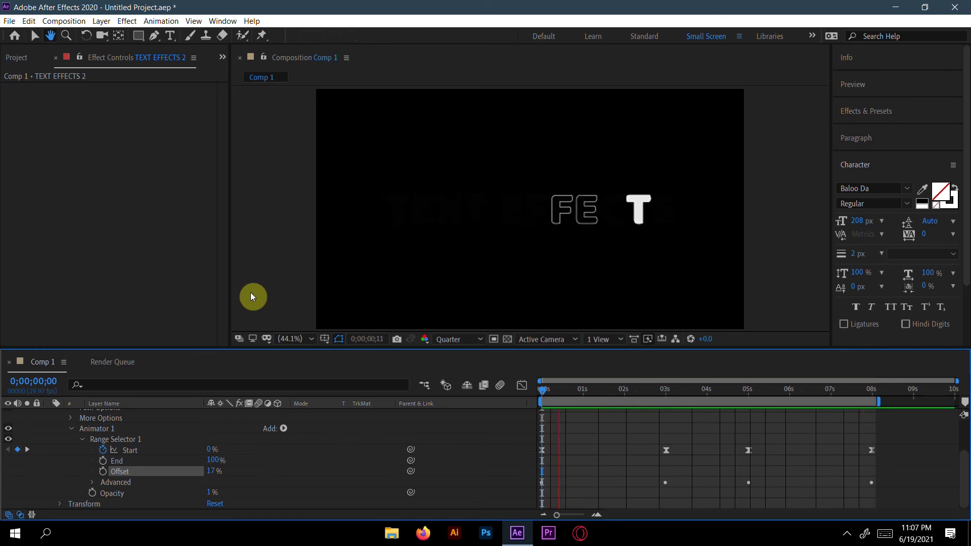
{"action": "key", "text": "space"}
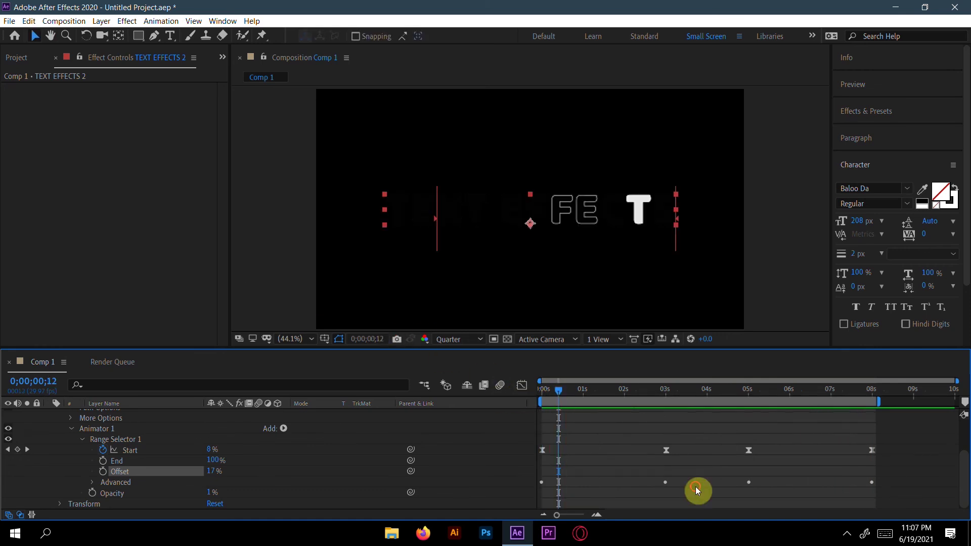
{"action": "left_click_drag", "start_coordinate": [728, 391], "coordinate": [869, 402]}
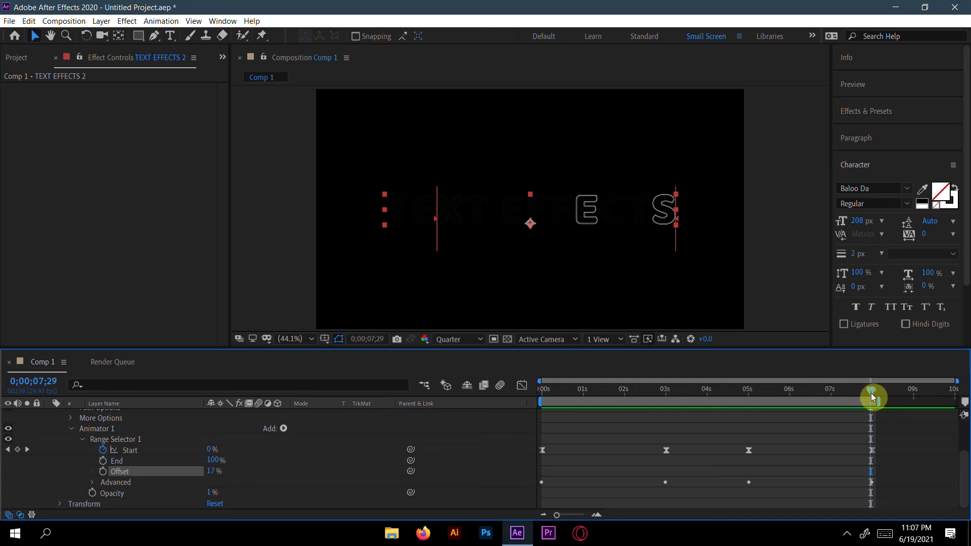
{"action": "left_click_drag", "start_coordinate": [875, 389], "coordinate": [872, 388]}
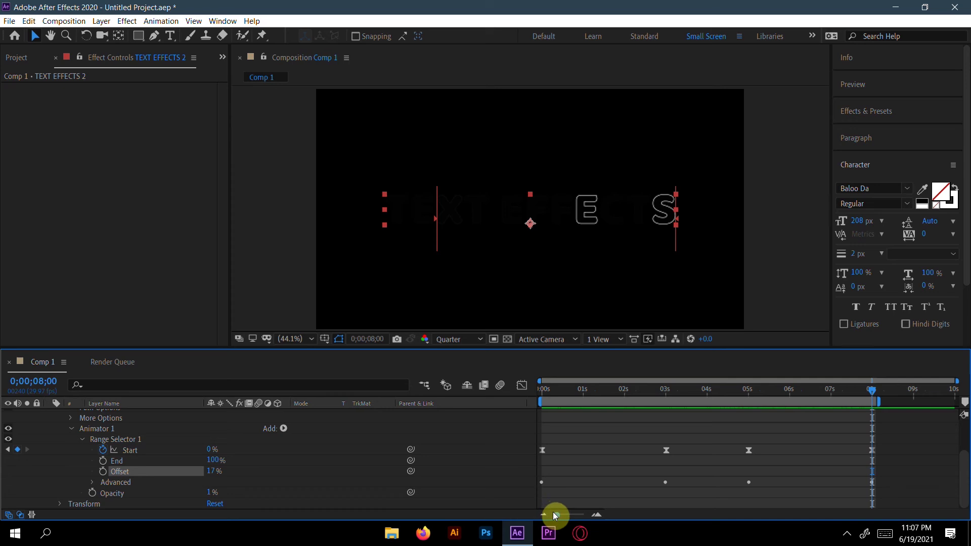
{"action": "left_click_drag", "start_coordinate": [555, 515], "coordinate": [595, 515]}
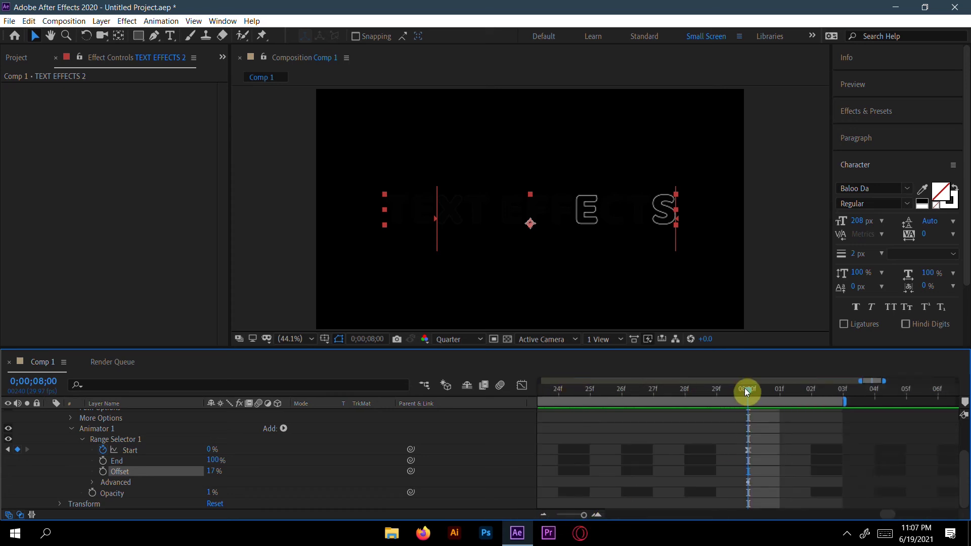
{"action": "mouse_move", "coordinate": [746, 390]}
{"action": "left_mouse_down"}
{"action": "mouse_move", "coordinate": [763, 389]}
{"action": "mouse_move", "coordinate": [747, 390]}
{"action": "left_mouse_up"}
Keyframe the outline layer's Offset at 17% on 7;27 and 0% on 8;00
{"action": "left_click_drag", "start_coordinate": [749, 392], "coordinate": [687, 397]}
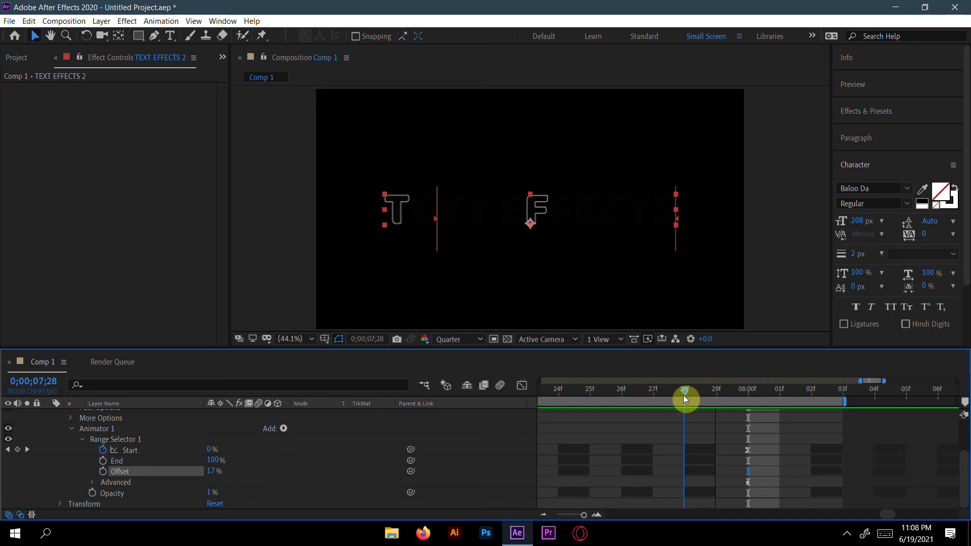
{"action": "left_click_drag", "start_coordinate": [683, 396], "coordinate": [654, 397]}
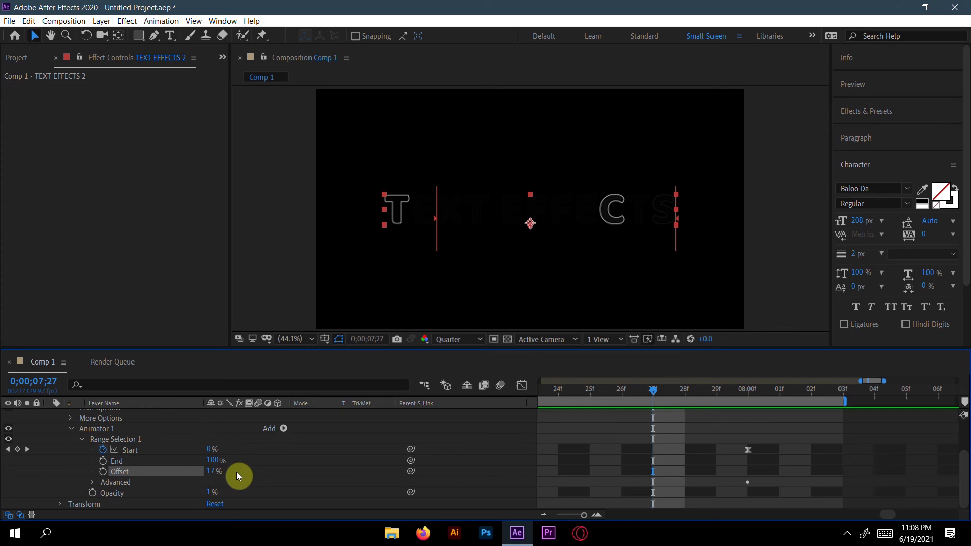
{"action": "left_click", "coordinate": [104, 473]}
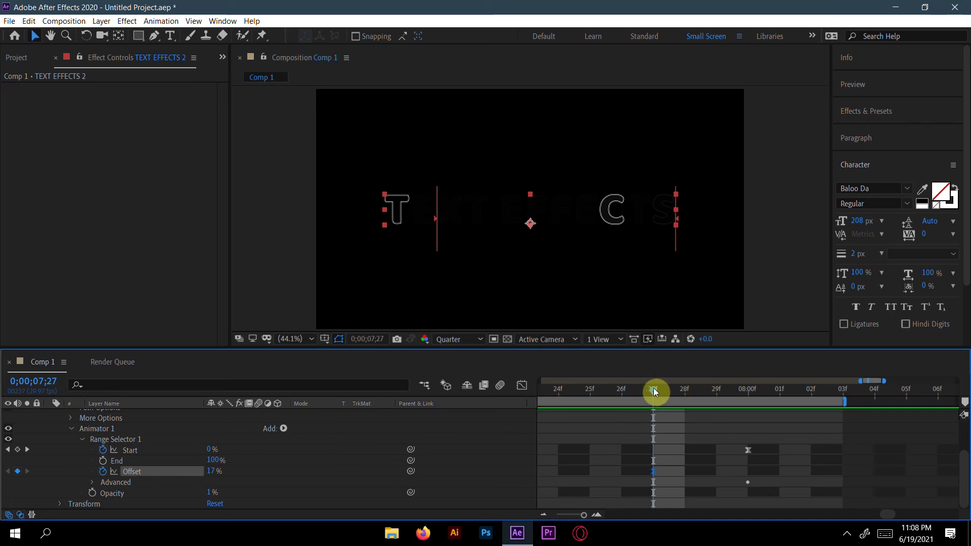
{"action": "left_click_drag", "start_coordinate": [682, 391], "coordinate": [718, 394]}
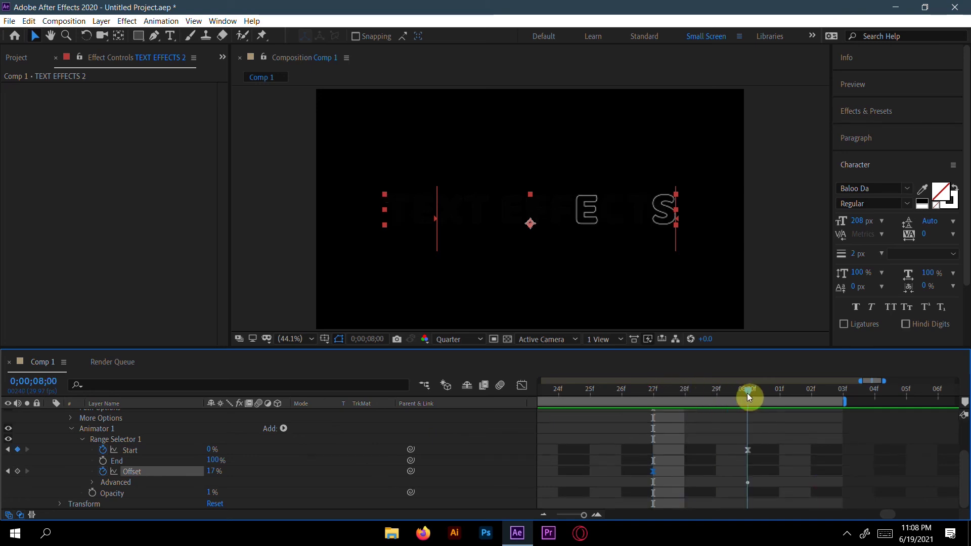
{"action": "key", "text": "bracketleft"}
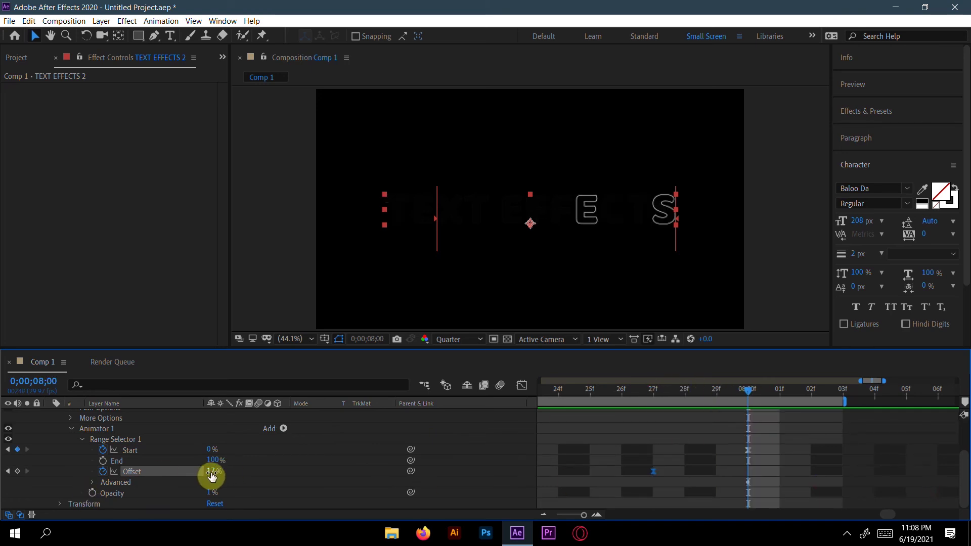
{"action": "mouse_move", "coordinate": [212, 476]}
{"action": "left_mouse_down"}
{"action": "mouse_move", "coordinate": [191, 476]}
{"action": "mouse_move", "coordinate": [202, 476]}
{"action": "left_mouse_up"}
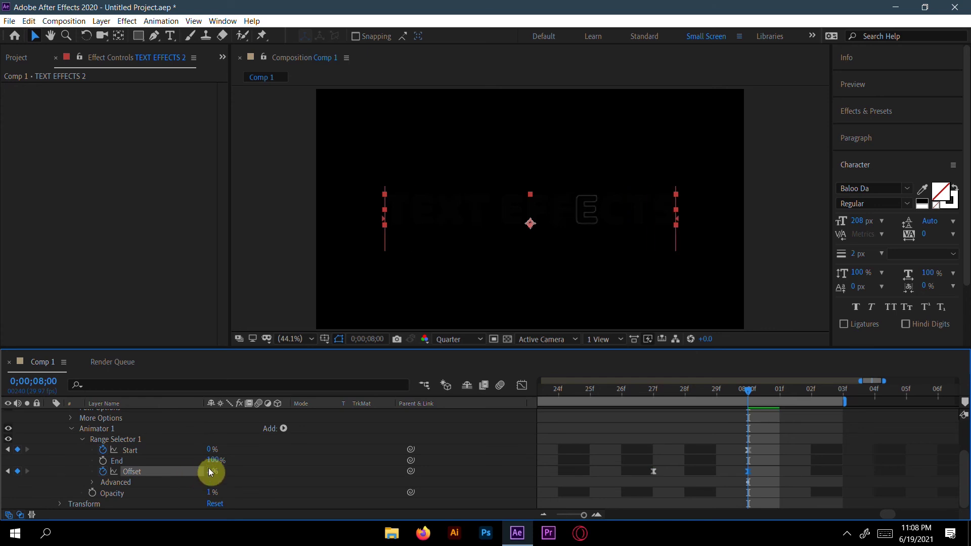
{"action": "left_click", "coordinate": [209, 471]}
{"action": "left_click", "coordinate": [214, 470]}
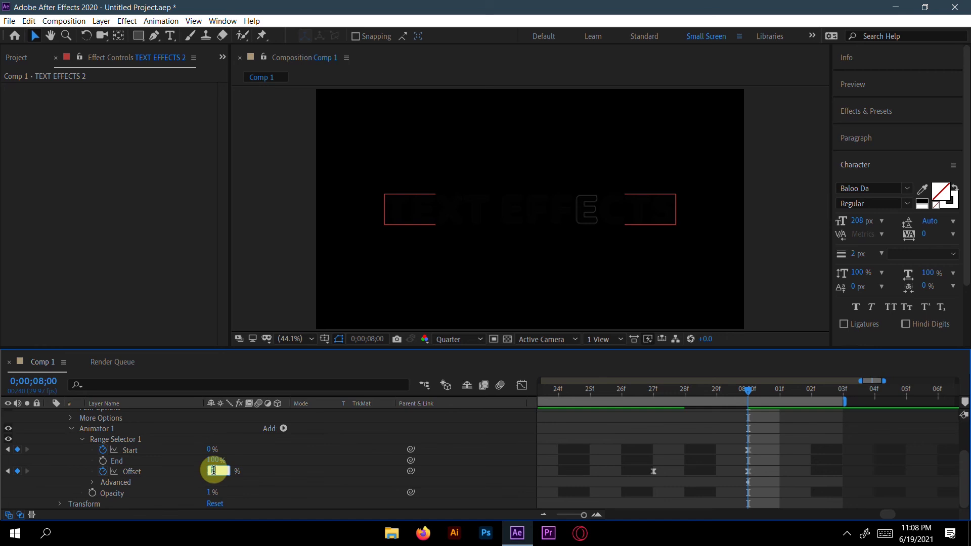
{"action": "type", "text": "0"}
{"action": "key", "text": "Return"}
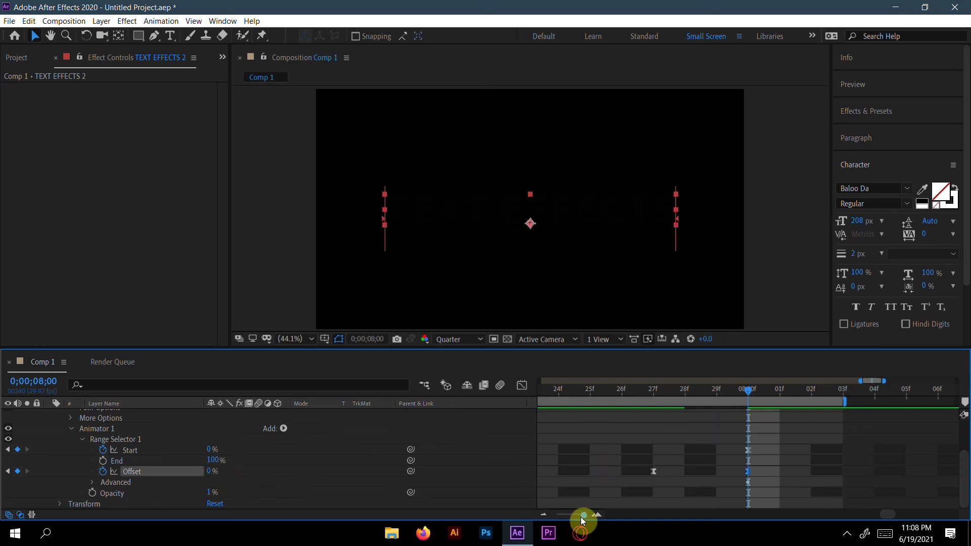
Zoom the timeline back out and extend the work area to about 9 seconds
{"action": "left_click_drag", "start_coordinate": [583, 514], "coordinate": [507, 521]}
{"action": "left_click", "coordinate": [870, 394]}
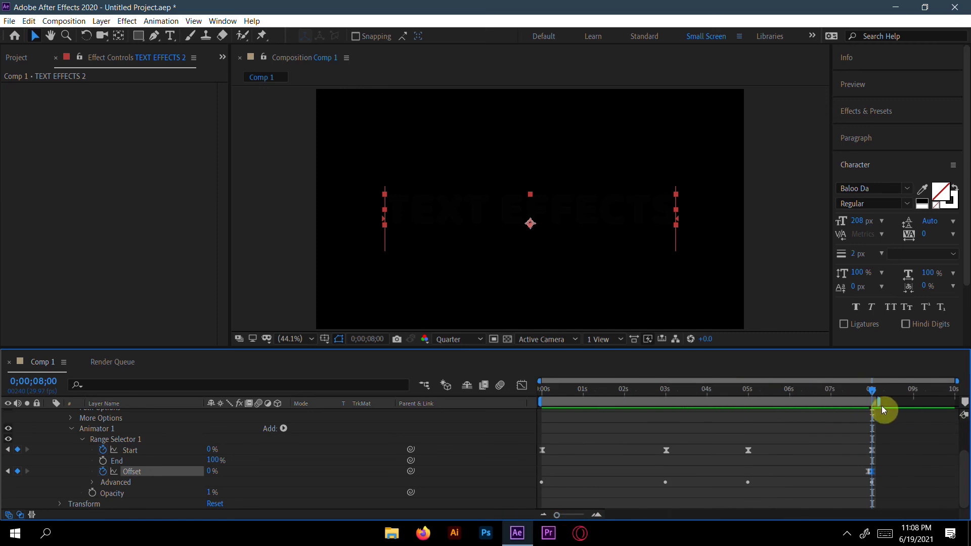
{"action": "mouse_move", "coordinate": [877, 399]}
{"action": "left_mouse_down"}
{"action": "mouse_move", "coordinate": [914, 402]}
{"action": "mouse_move", "coordinate": [487, 401]}
{"action": "left_mouse_up"}
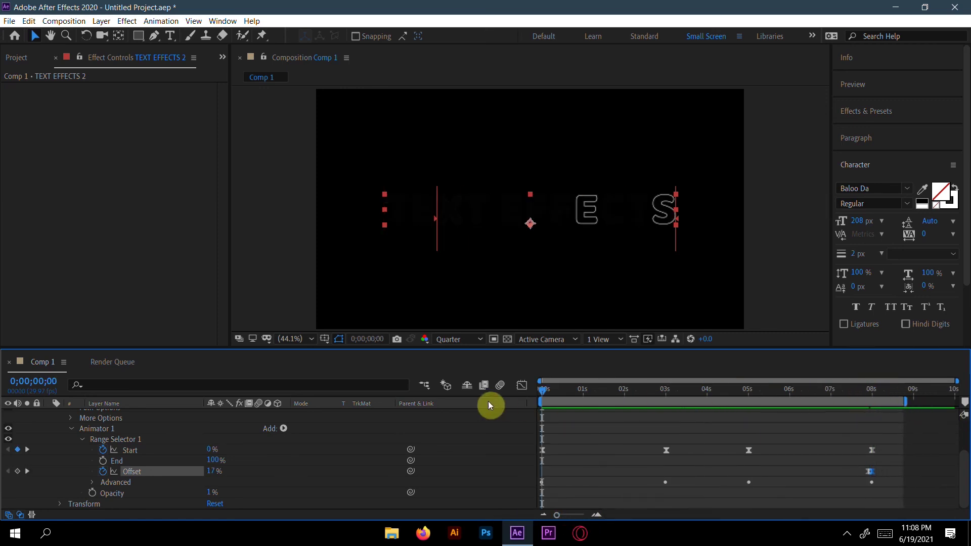
{"action": "key", "text": "space"}
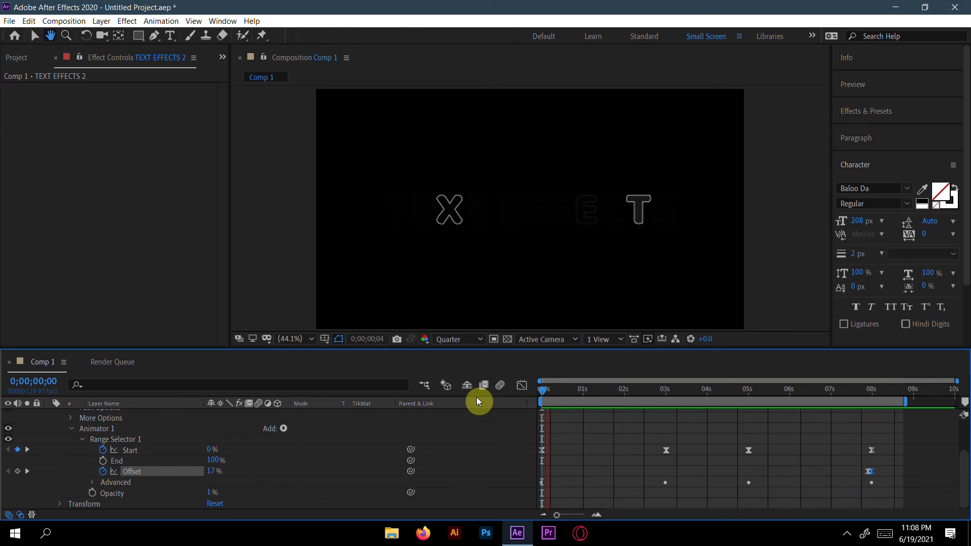
{"action": "key", "text": "space"}
{"action": "key", "text": "space"}
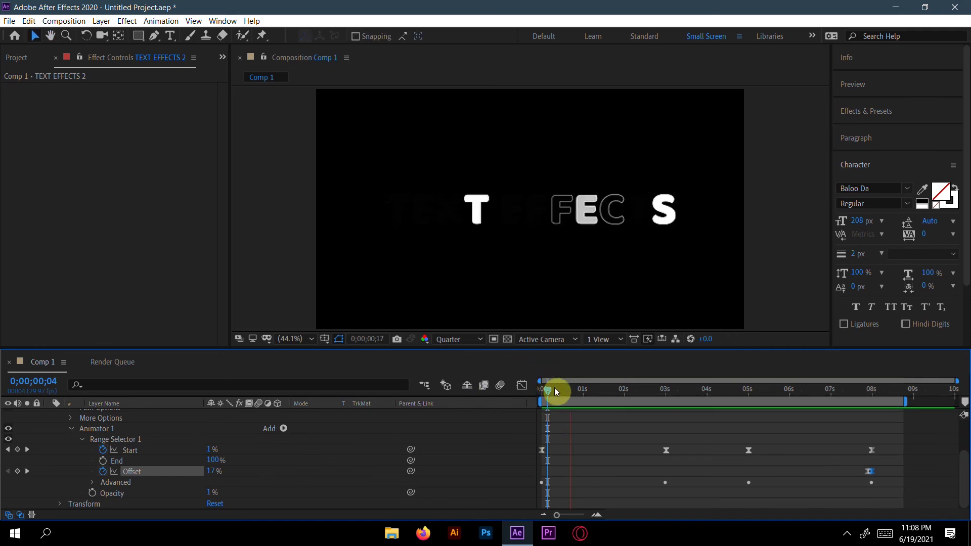
{"action": "left_click_drag", "start_coordinate": [556, 390], "coordinate": [528, 400]}
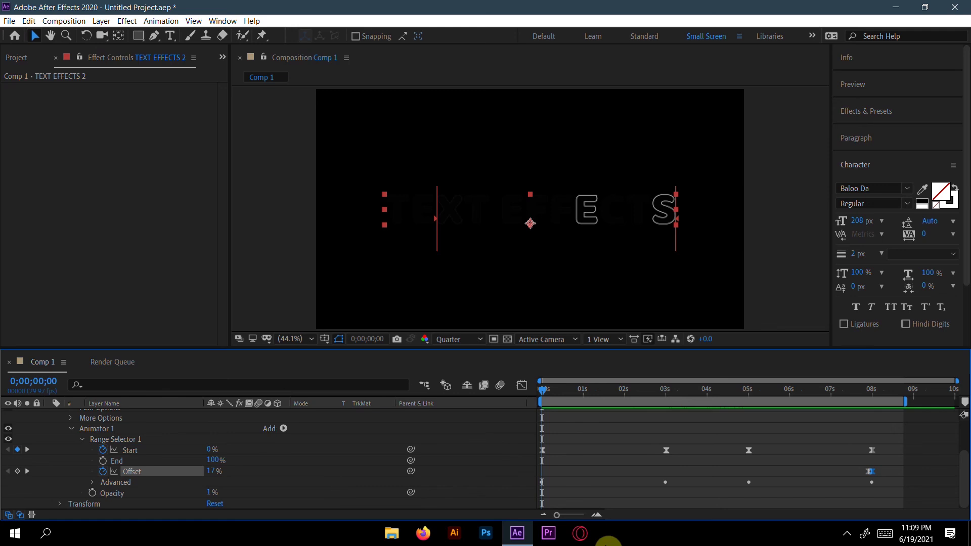
Zoom into individual frames and add an Offset keyframe at 17% on frame 3
{"action": "left_click_drag", "start_coordinate": [555, 514], "coordinate": [590, 517]}
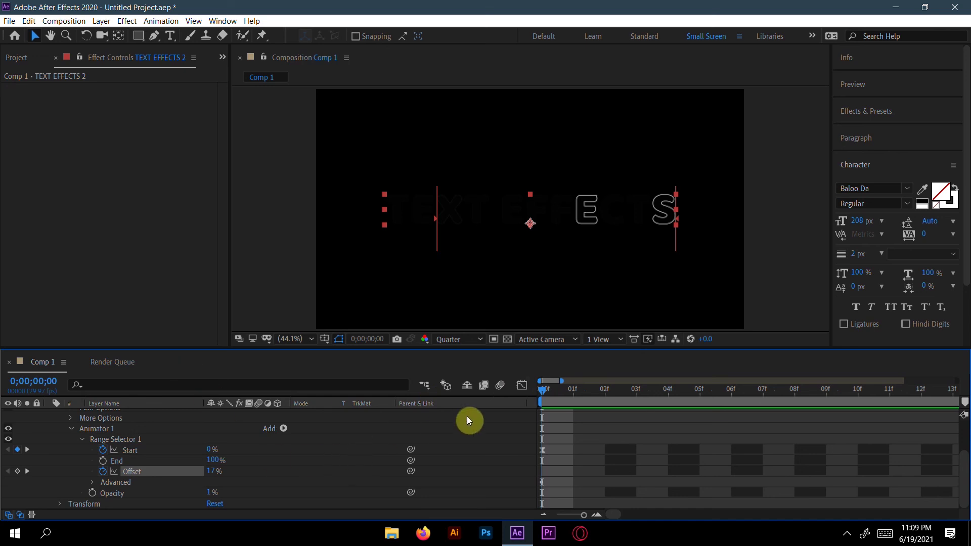
{"action": "left_click_drag", "start_coordinate": [542, 392], "coordinate": [607, 402]}
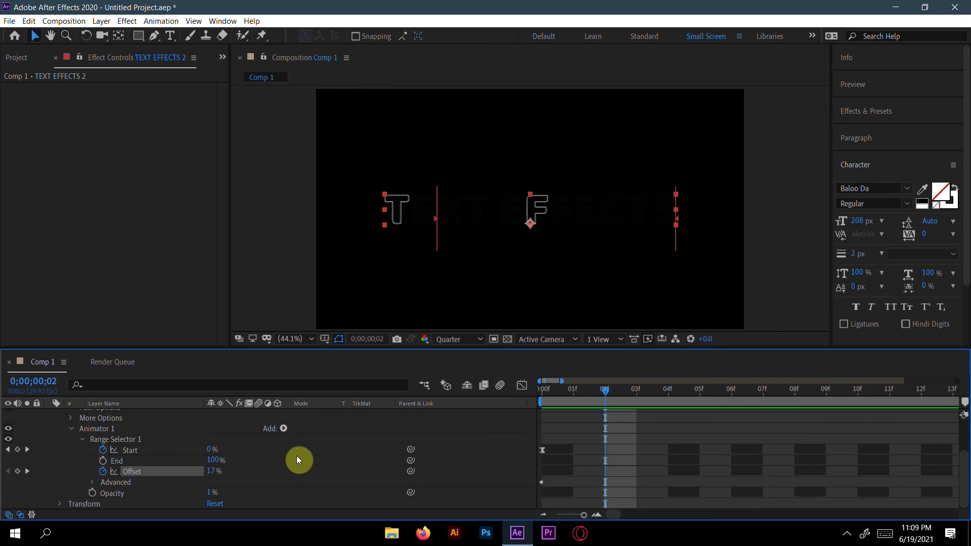
{"action": "left_click_drag", "start_coordinate": [608, 390], "coordinate": [636, 390]}
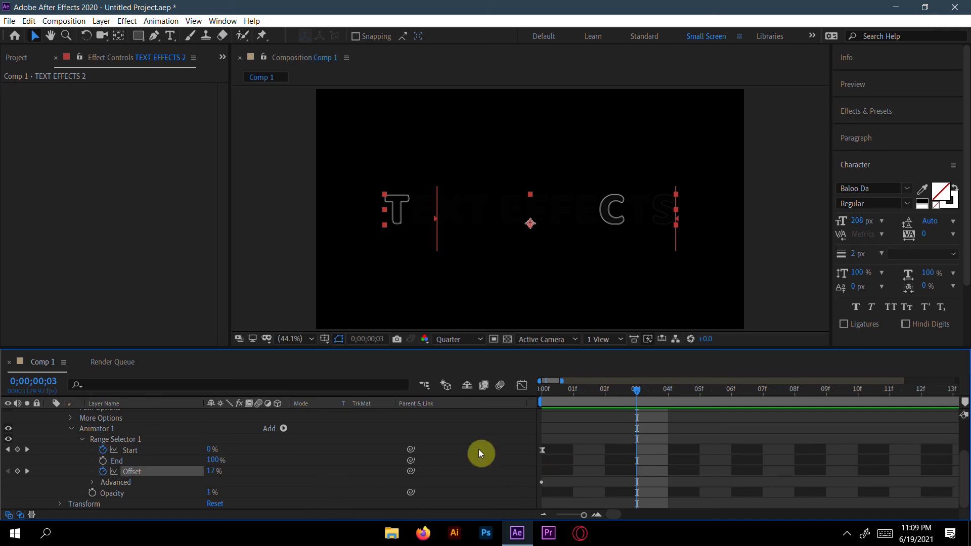
{"action": "left_click", "coordinate": [17, 471]}
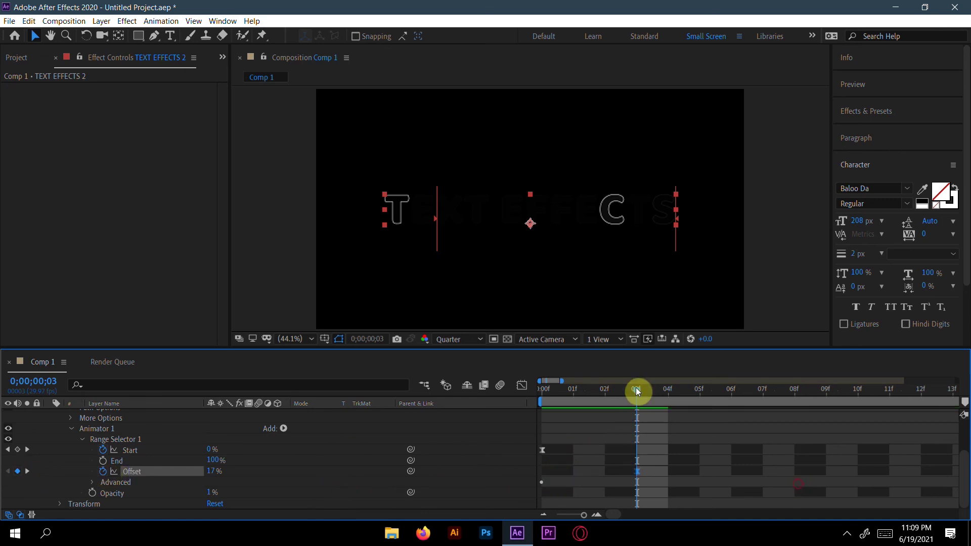
Set Offset to 0% on frame 0, then zoom the timeline back out to full length
{"action": "left_click_drag", "start_coordinate": [636, 389], "coordinate": [523, 404]}
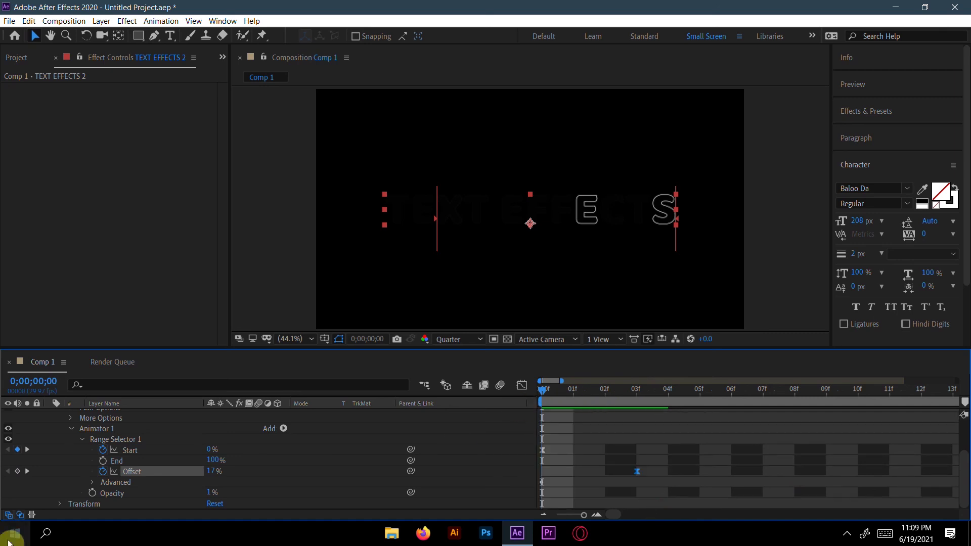
{"action": "left_click", "coordinate": [211, 473]}
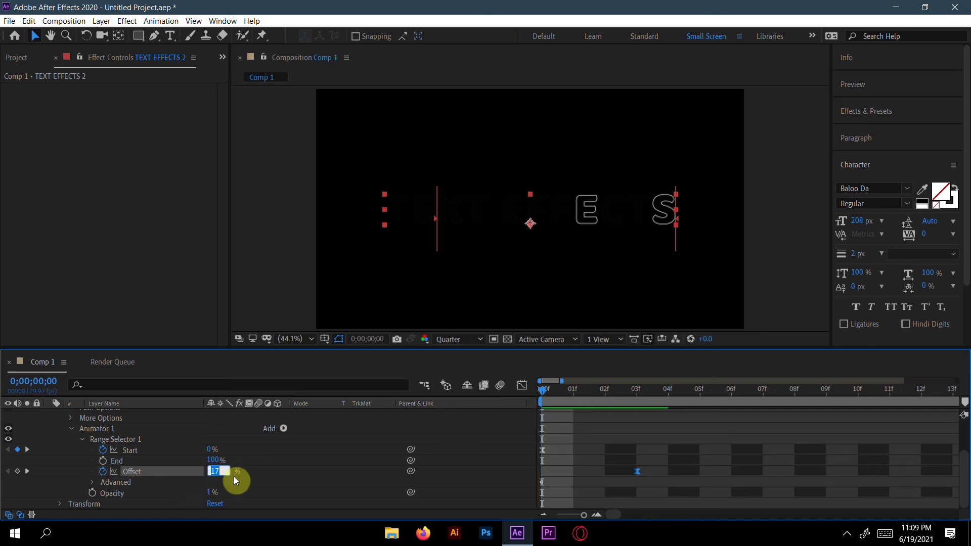
{"action": "type", "text": "0"}
{"action": "key", "text": "Return"}
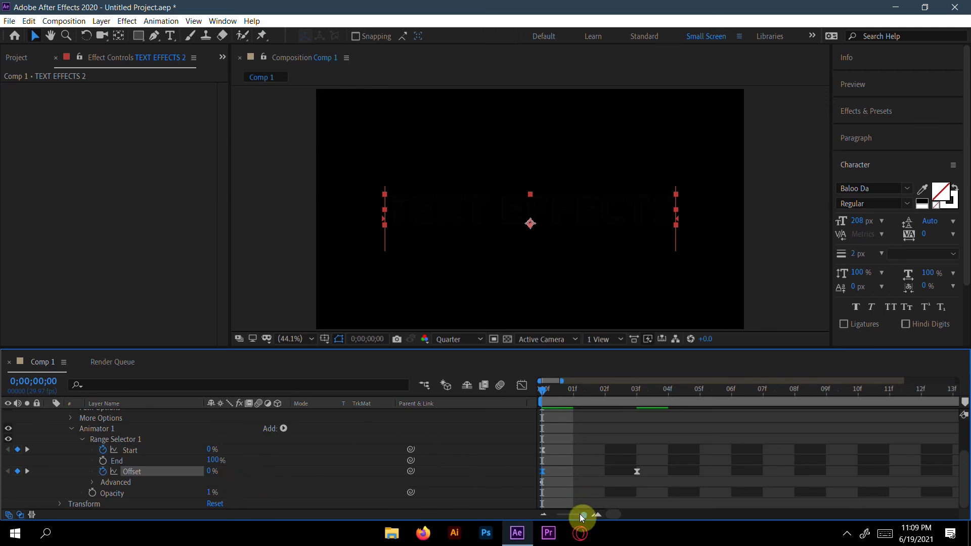
{"action": "left_click_drag", "start_coordinate": [582, 515], "coordinate": [540, 523]}
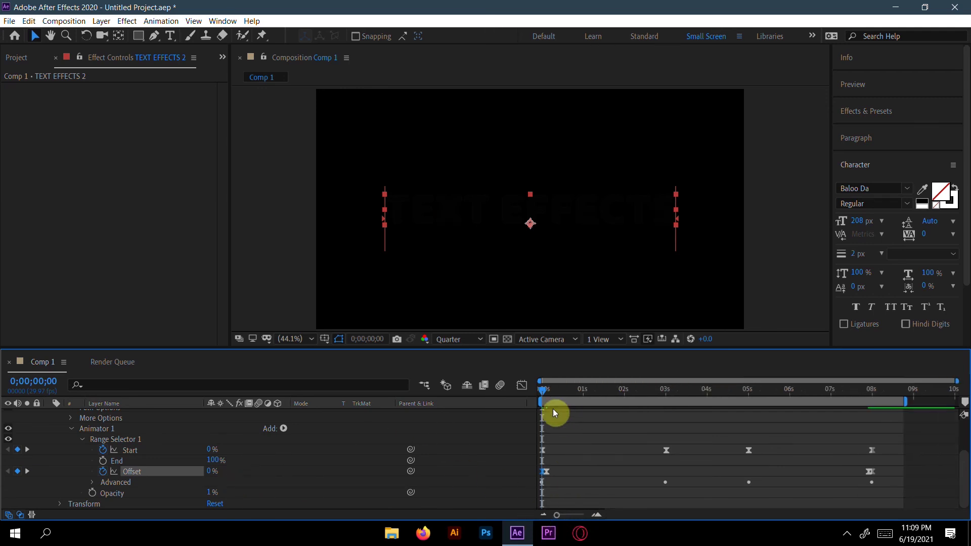
{"action": "key", "text": "space"}
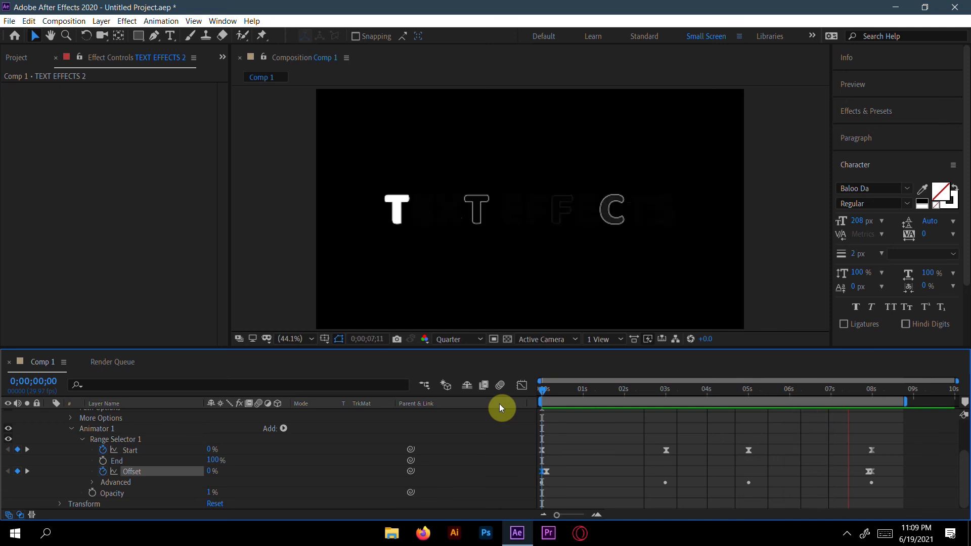
{"action": "key", "text": "space"}
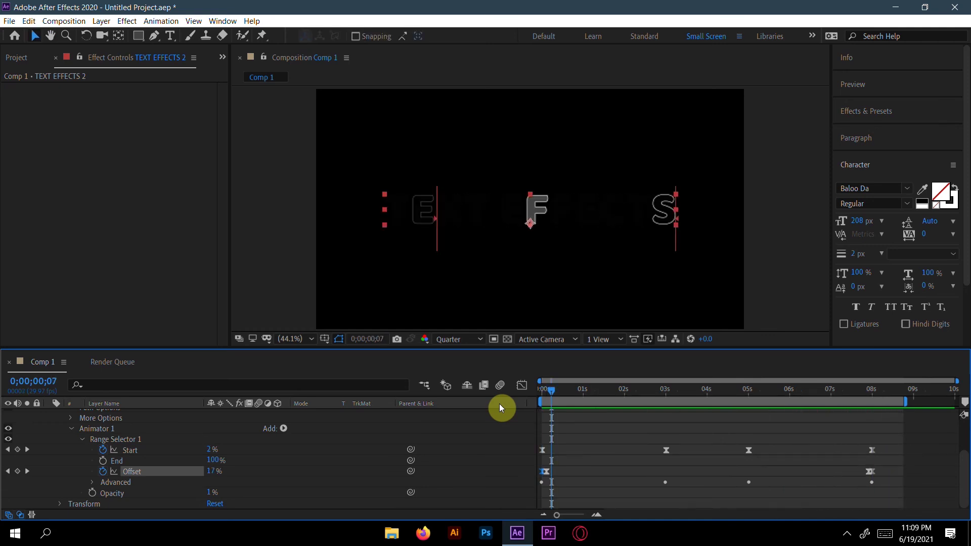
{"action": "key", "text": "space"}
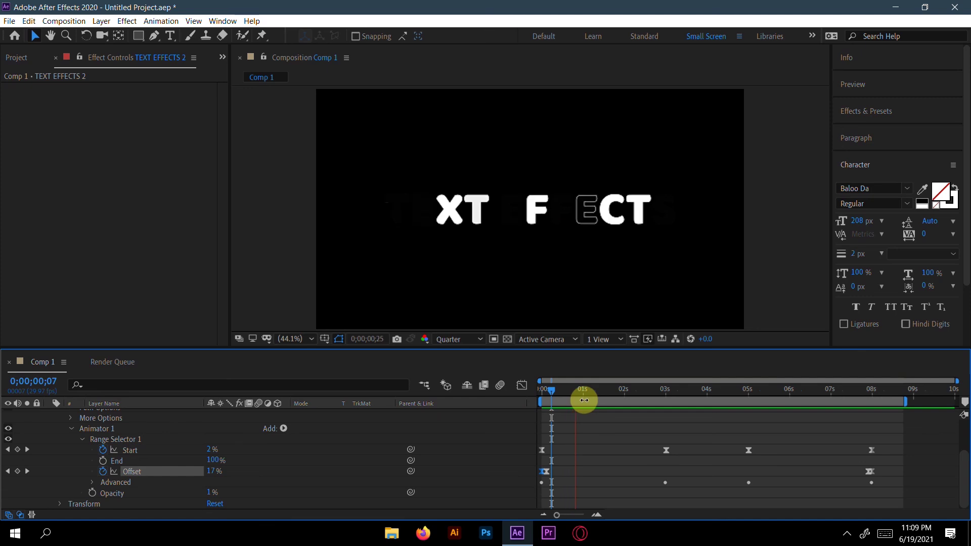
{"action": "key", "text": "space"}
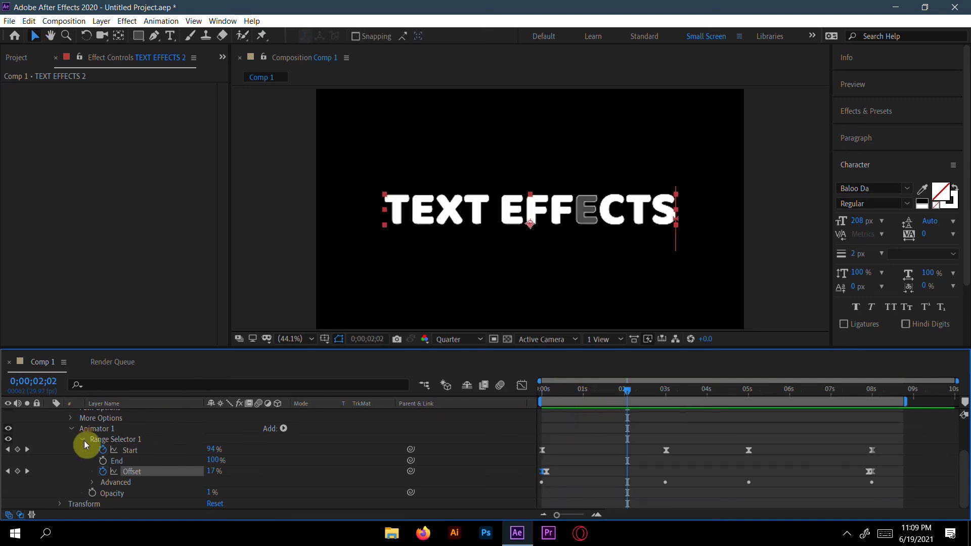
{"action": "scroll", "coordinate": [85, 445], "scroll_direction": "up", "scroll_amount": 3}
Collapse the duplicate layer and apply the Stylize > Glow effect to the TEXT EFFECTS layer
{"action": "left_click", "coordinate": [49, 424]}
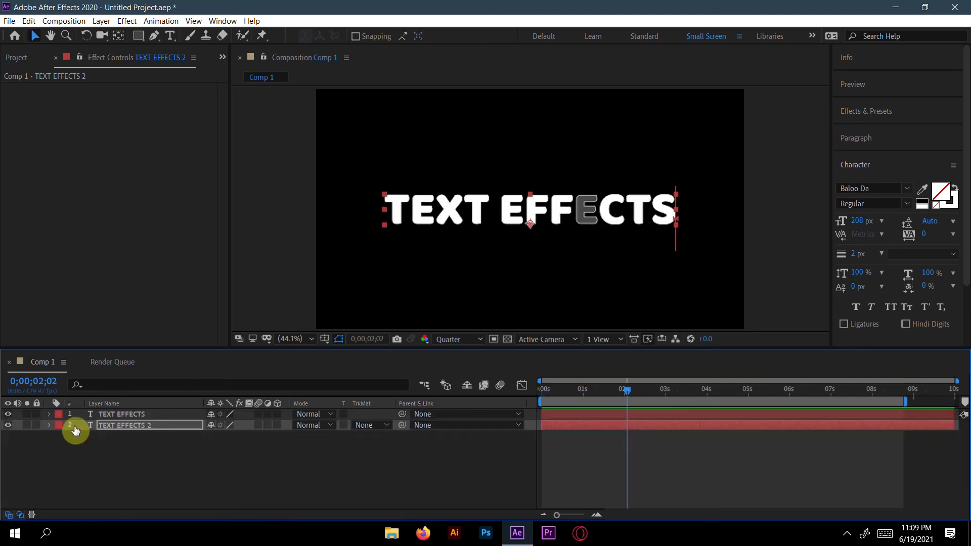
{"action": "left_click", "coordinate": [131, 410]}
{"action": "left_click", "coordinate": [620, 416]}
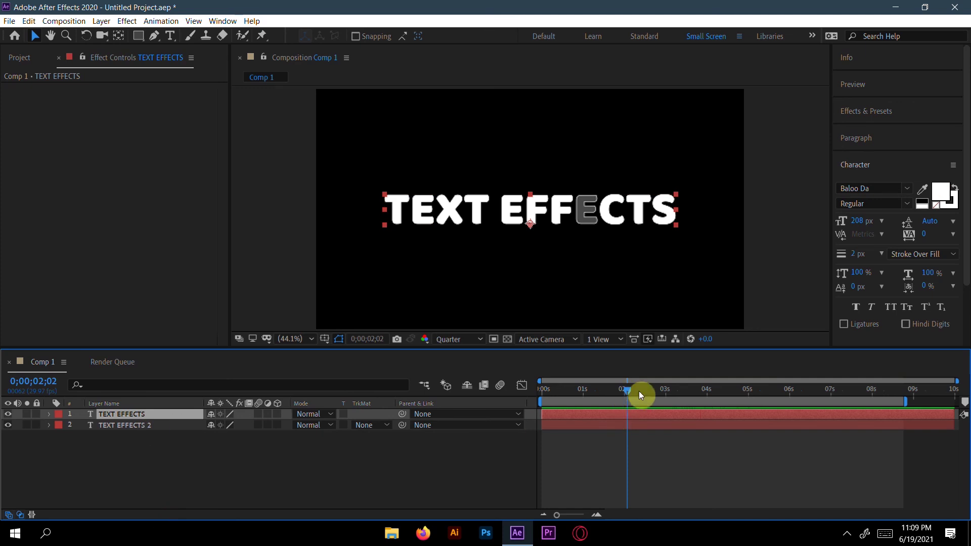
{"action": "left_click_drag", "start_coordinate": [639, 391], "coordinate": [695, 395]}
{"action": "left_click", "coordinate": [892, 112]}
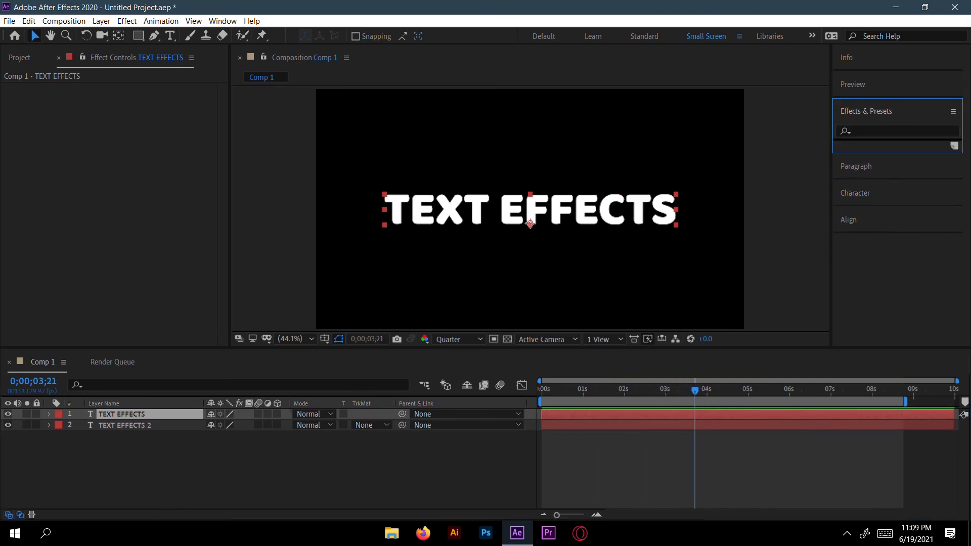
{"action": "left_click", "coordinate": [872, 131]}
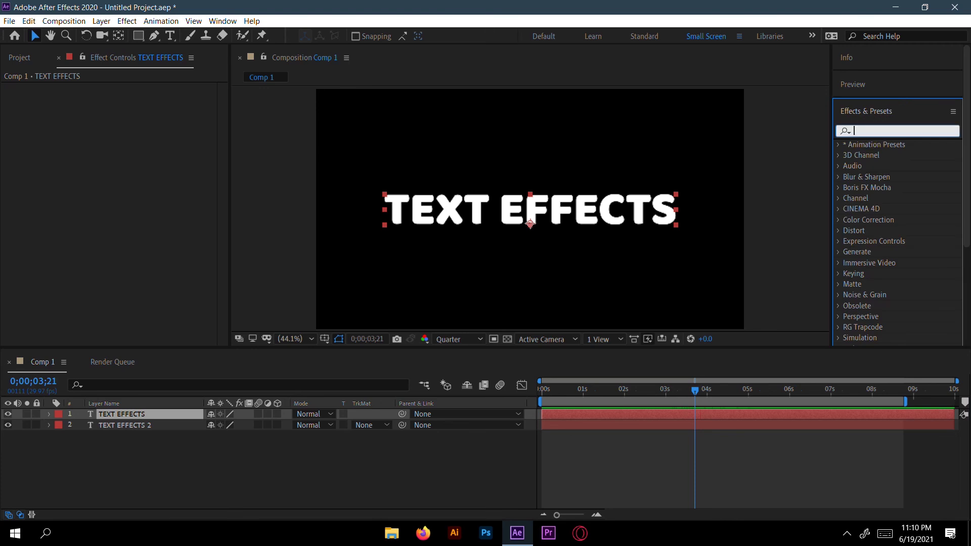
{"action": "type", "text": "glow"}
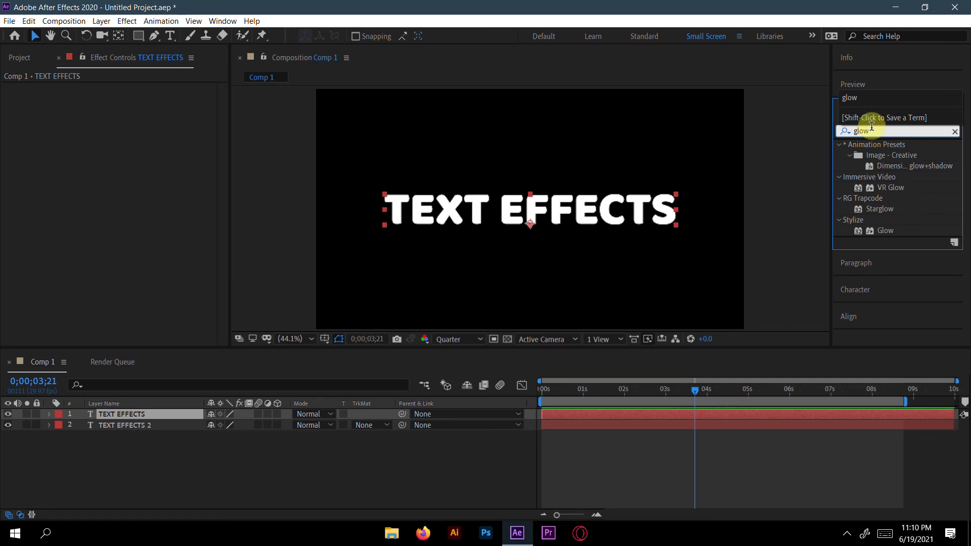
{"action": "left_click_drag", "start_coordinate": [889, 234], "coordinate": [157, 414]}
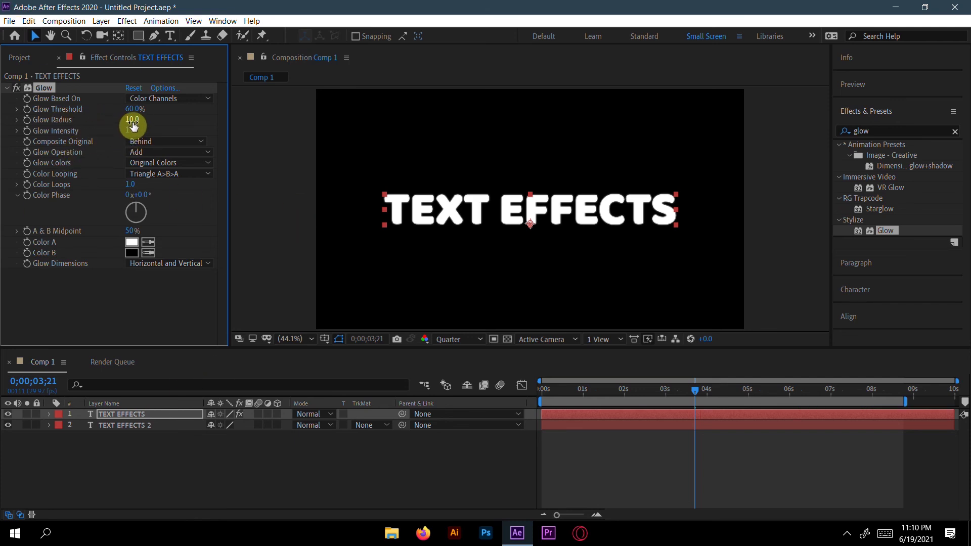
Set Glow Radius to 121 and Glow Intensity to 3, then return to the start
{"action": "left_click_drag", "start_coordinate": [133, 122], "coordinate": [174, 123]}
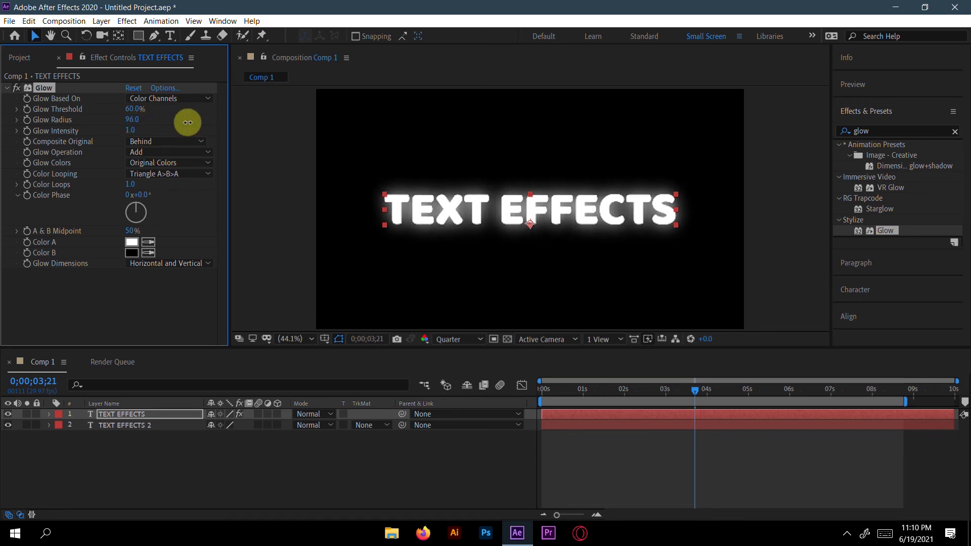
{"action": "left_click_drag", "start_coordinate": [197, 123], "coordinate": [193, 122]}
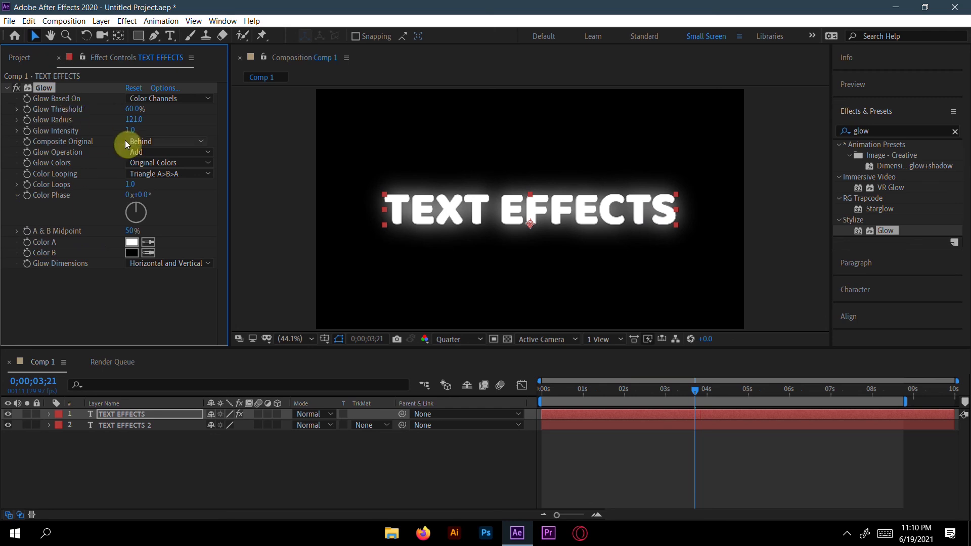
{"action": "left_click_drag", "start_coordinate": [131, 131], "coordinate": [170, 134]}
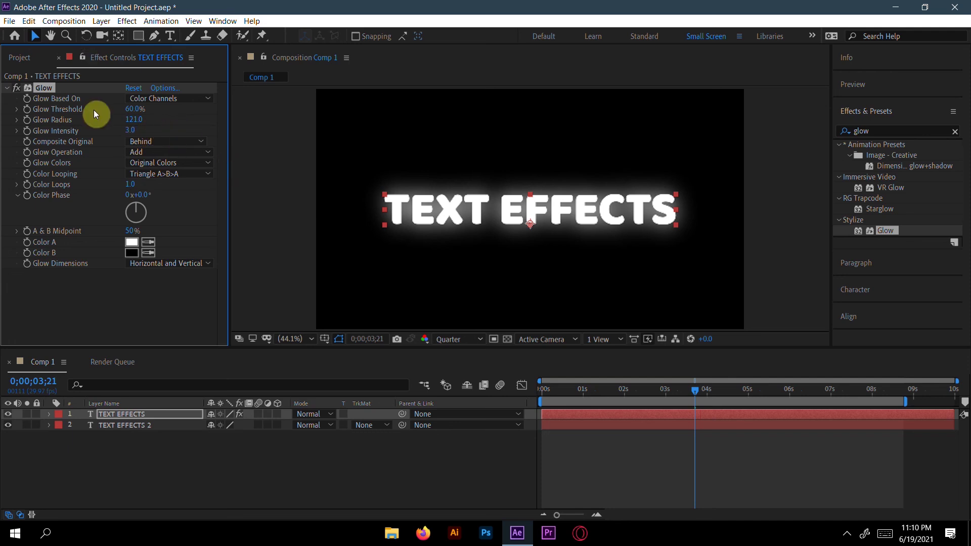
{"action": "left_click", "coordinate": [164, 153]}
{"action": "mouse_move", "coordinate": [133, 120]}
{"action": "left_mouse_down"}
{"action": "mouse_move", "coordinate": [157, 127]}
{"action": "mouse_move", "coordinate": [117, 128]}
{"action": "mouse_move", "coordinate": [143, 130]}
{"action": "left_mouse_up"}
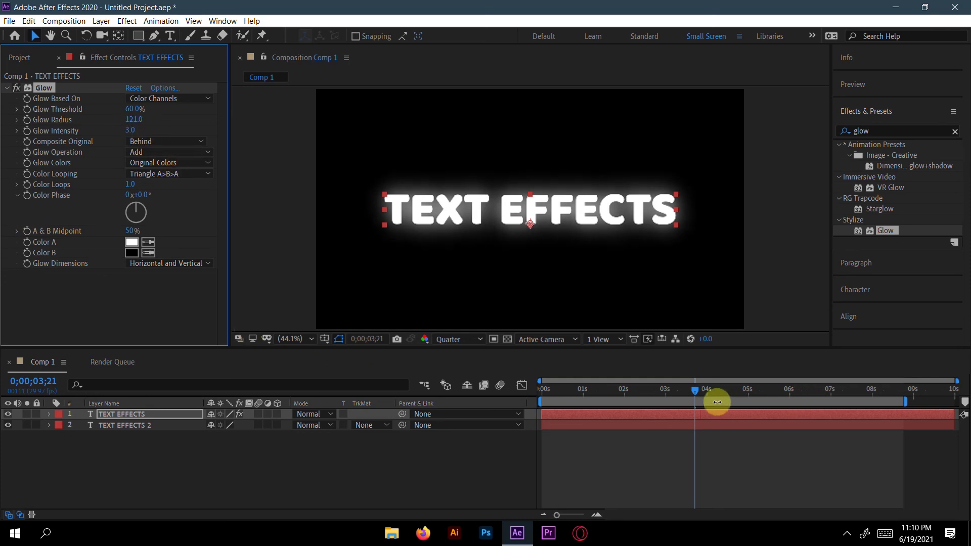
{"action": "left_click_drag", "start_coordinate": [695, 393], "coordinate": [535, 395]}
Preview the glowing title, turn on motion blur for the text layers, and preview again
{"action": "key", "text": "space"}
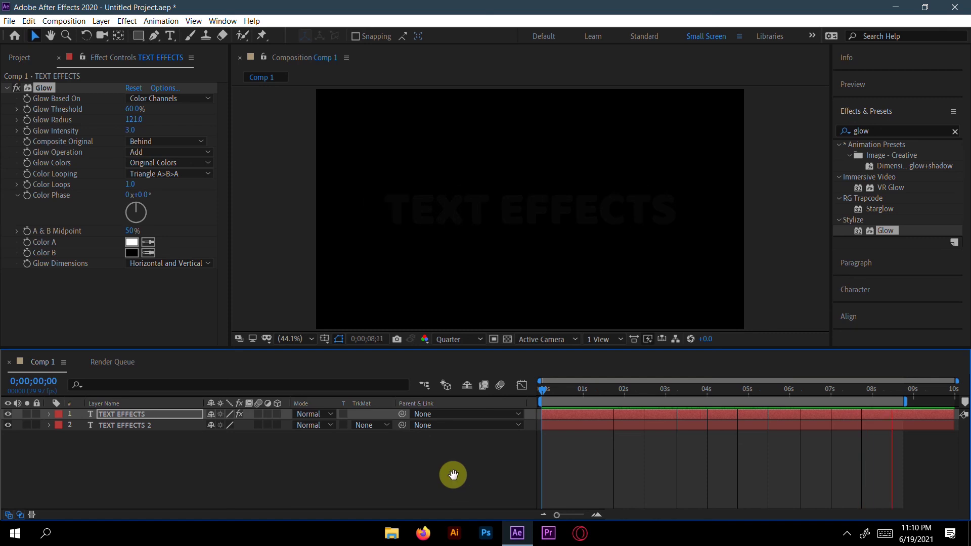
{"action": "key", "text": "space"}
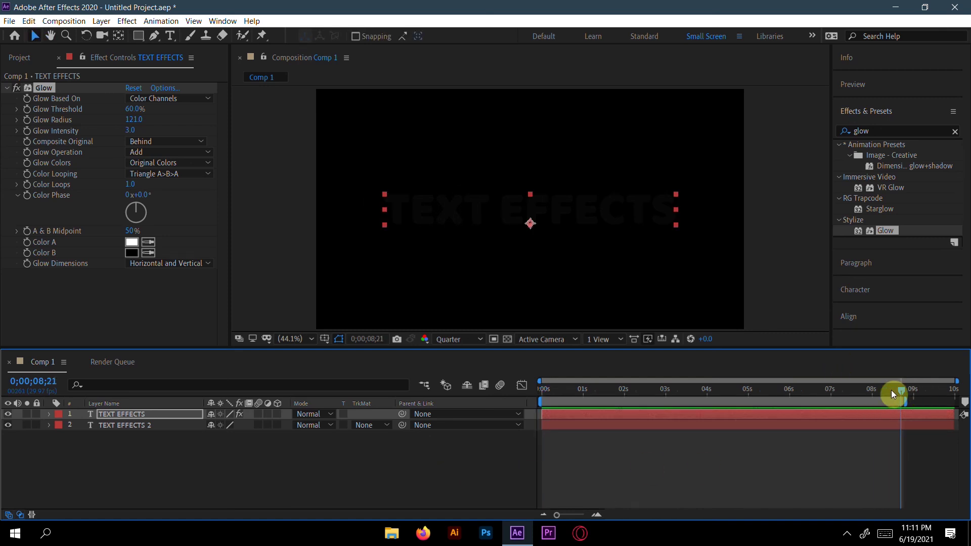
{"action": "left_click_drag", "start_coordinate": [900, 388], "coordinate": [241, 401]}
{"action": "left_click", "coordinate": [258, 425]}
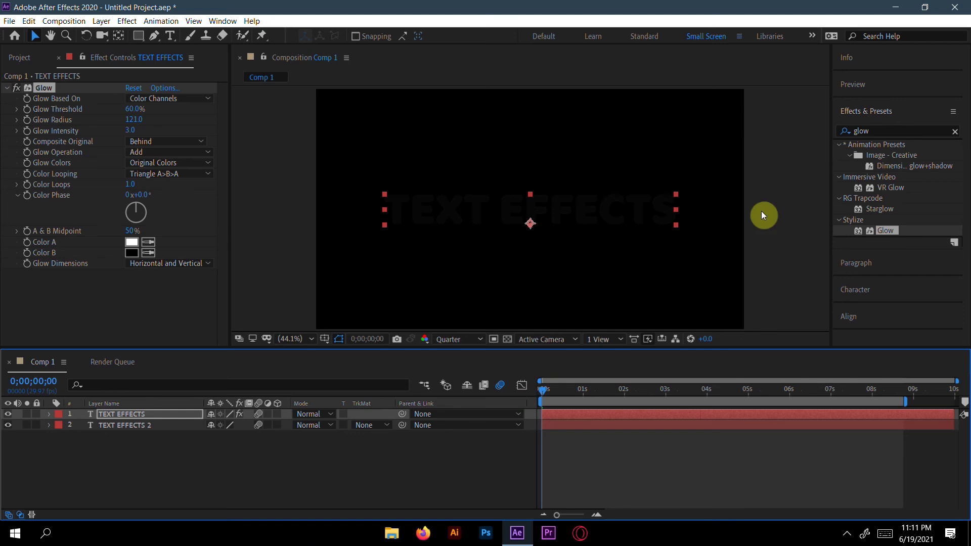
{"action": "key", "text": "space"}
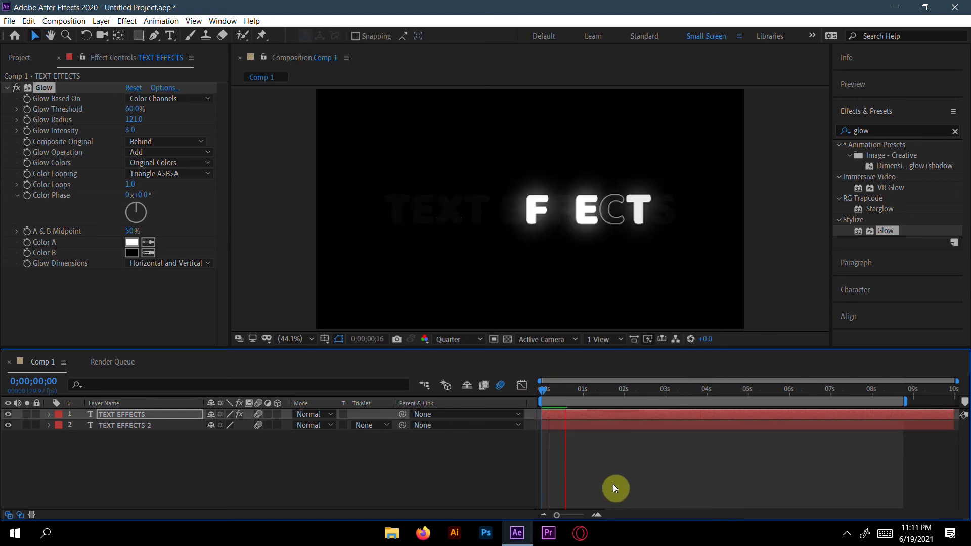